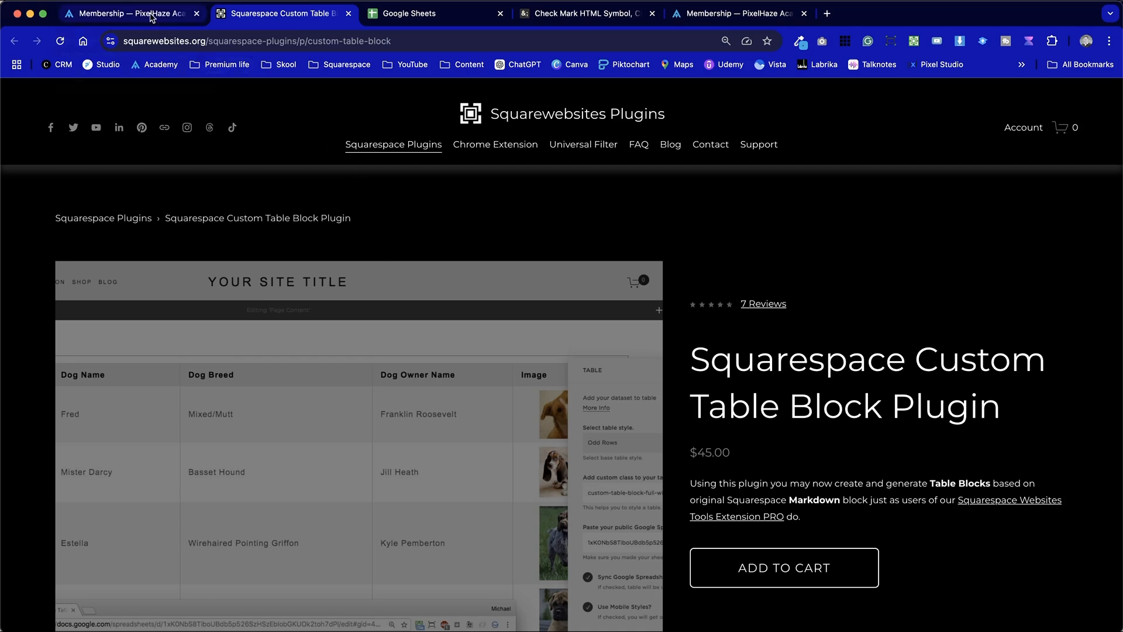
- Open the live pixelhaze.academy membership page and review its Course Plans comparison table from the header to the last row
click(151, 17)
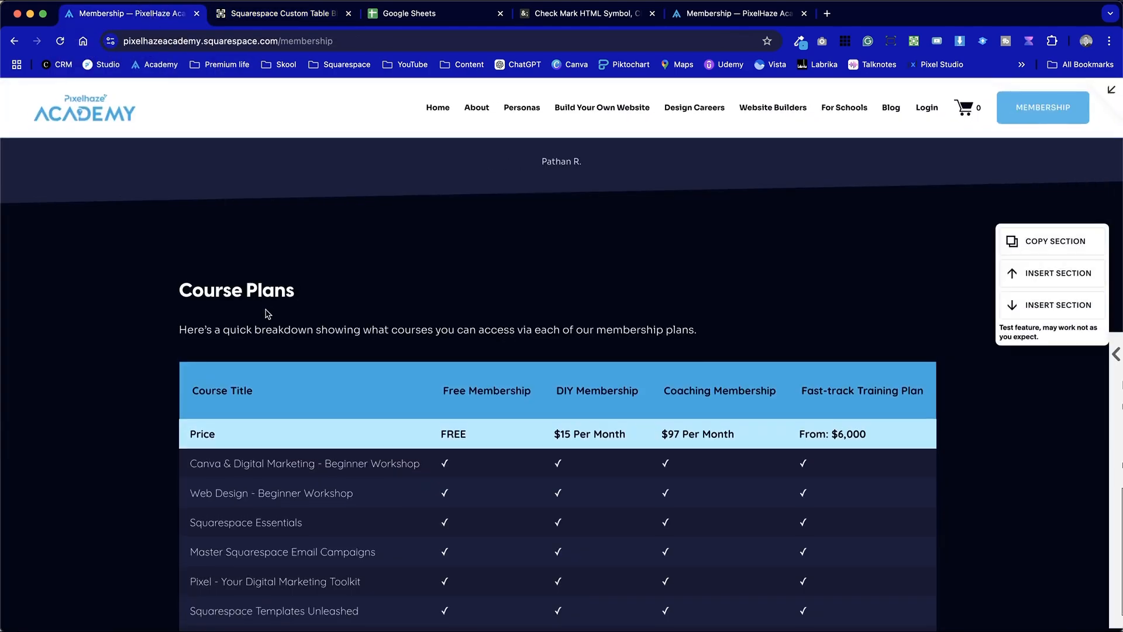
scroll(267, 310, down, 3)
click(738, 14)
scroll(601, 332, up, 20)
scroll(599, 327, up, 10)
scroll(599, 326, down, 20)
scroll(598, 326, down, 3)
scroll(598, 327, up, 2)
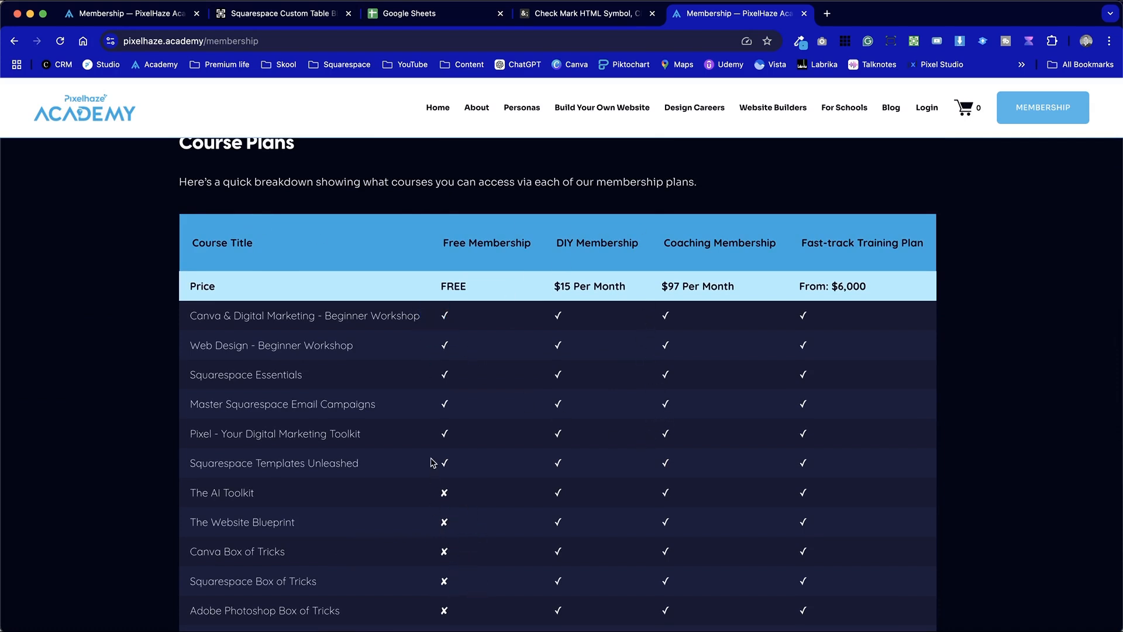
scroll(386, 563, down, 4)
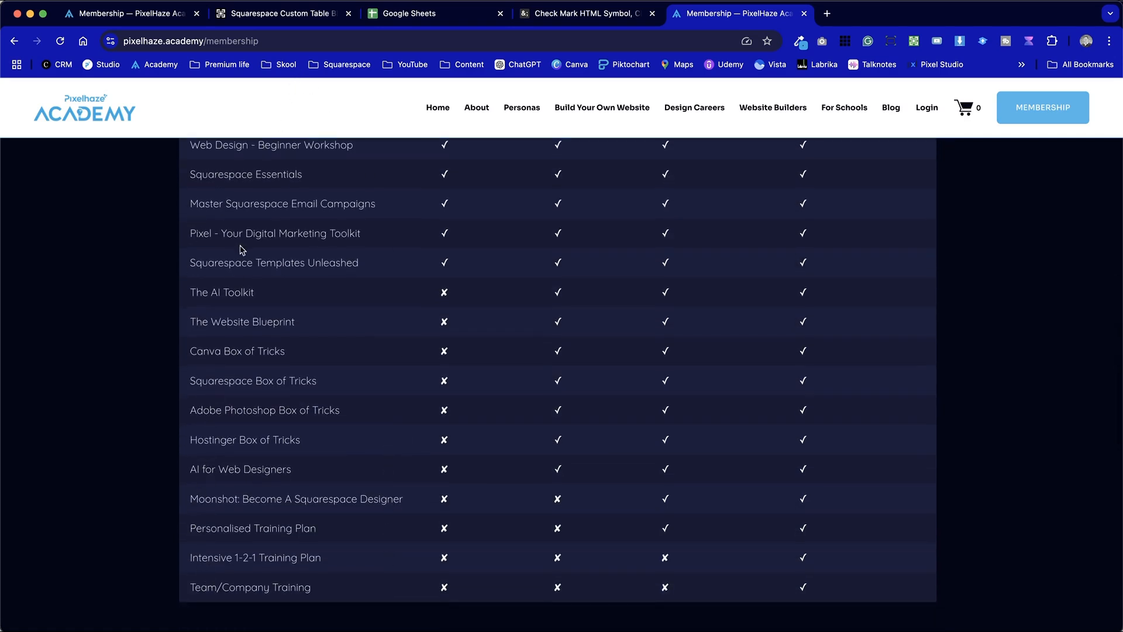
scroll(503, 578, up, 6)
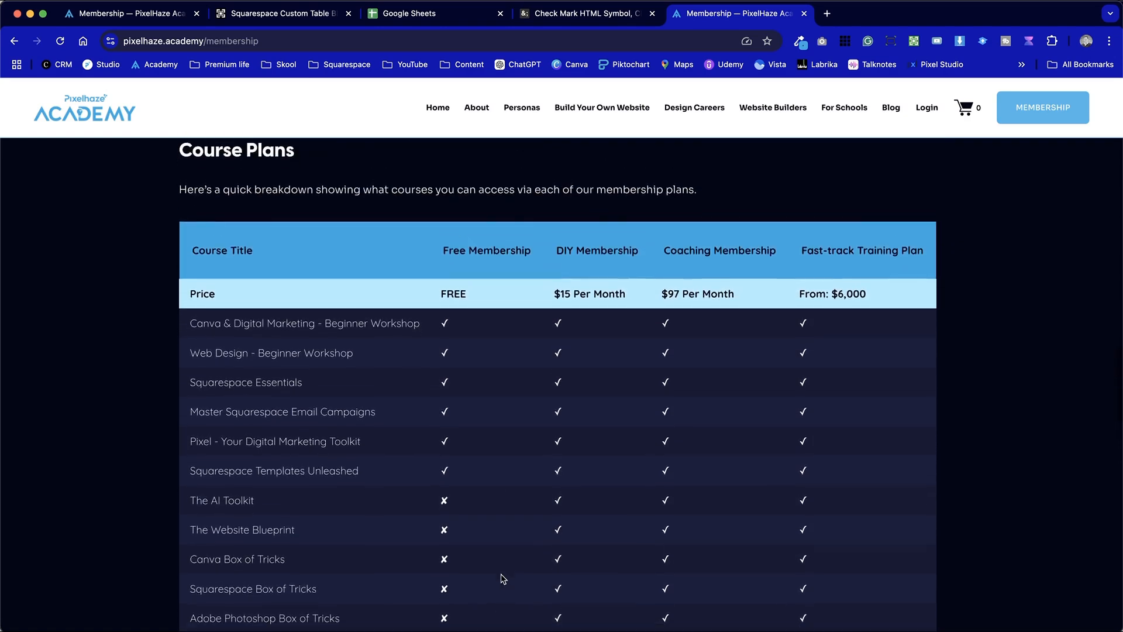
- Examine the tick and cross symbols in the Free and DIY Membership columns of the Course Plans table
scroll(504, 578, down, 4)
drag(449, 328, 431, 326)
drag(566, 359, 554, 357)
drag(433, 356, 440, 364)
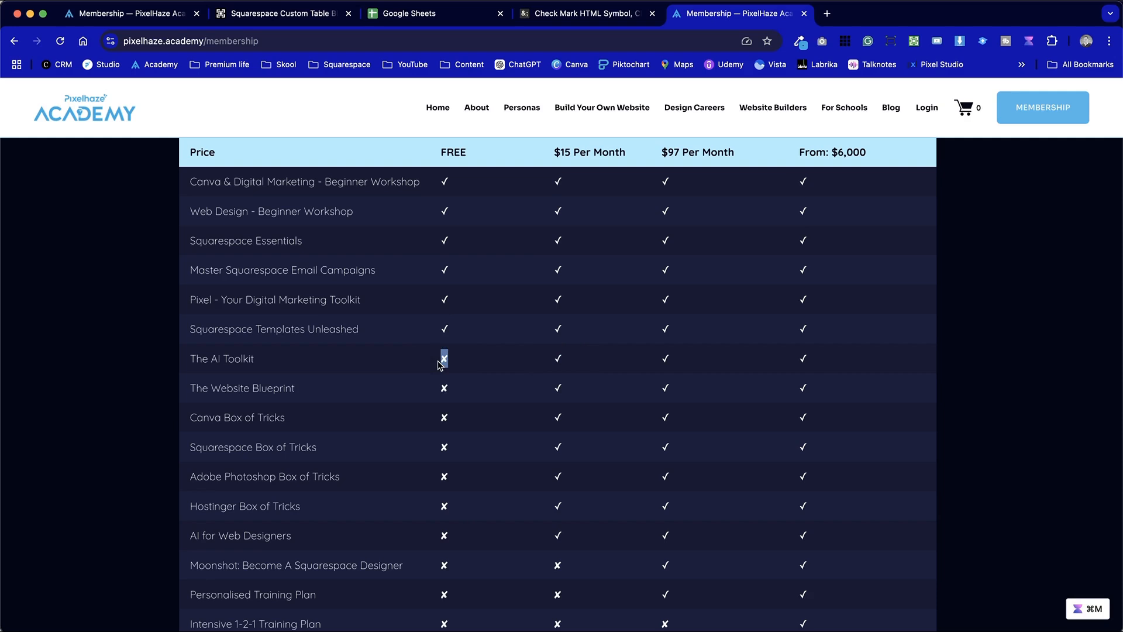
click(547, 246)
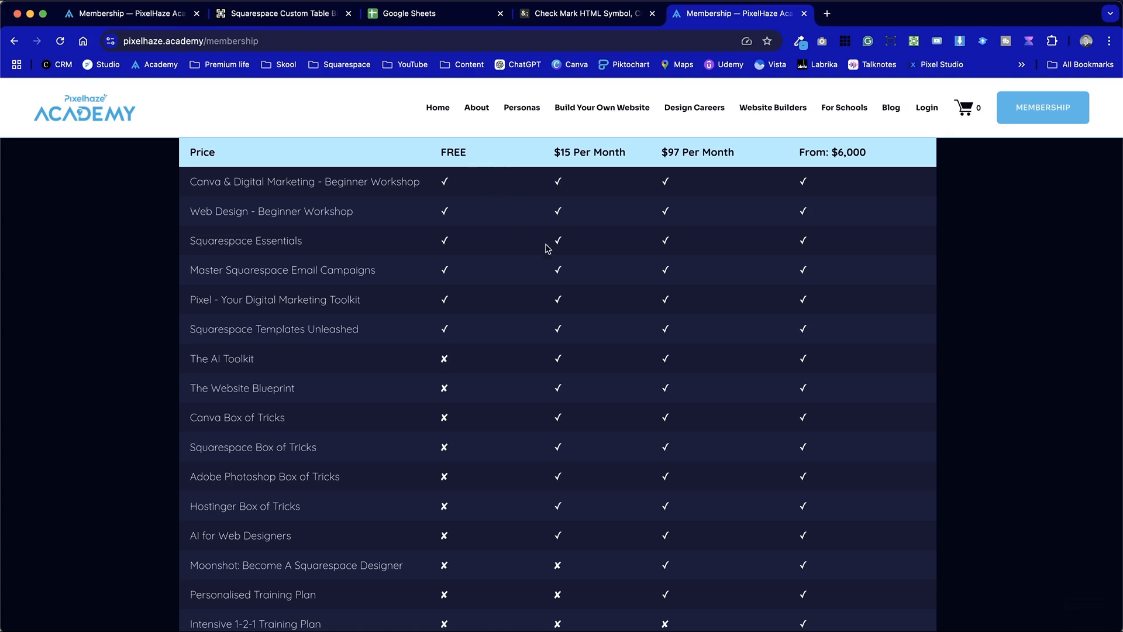
- Review the Course Plans table's layout, including its header, price row, alternating row colours and course listings
scroll(548, 248, up, 2)
scroll(549, 251, down, 5)
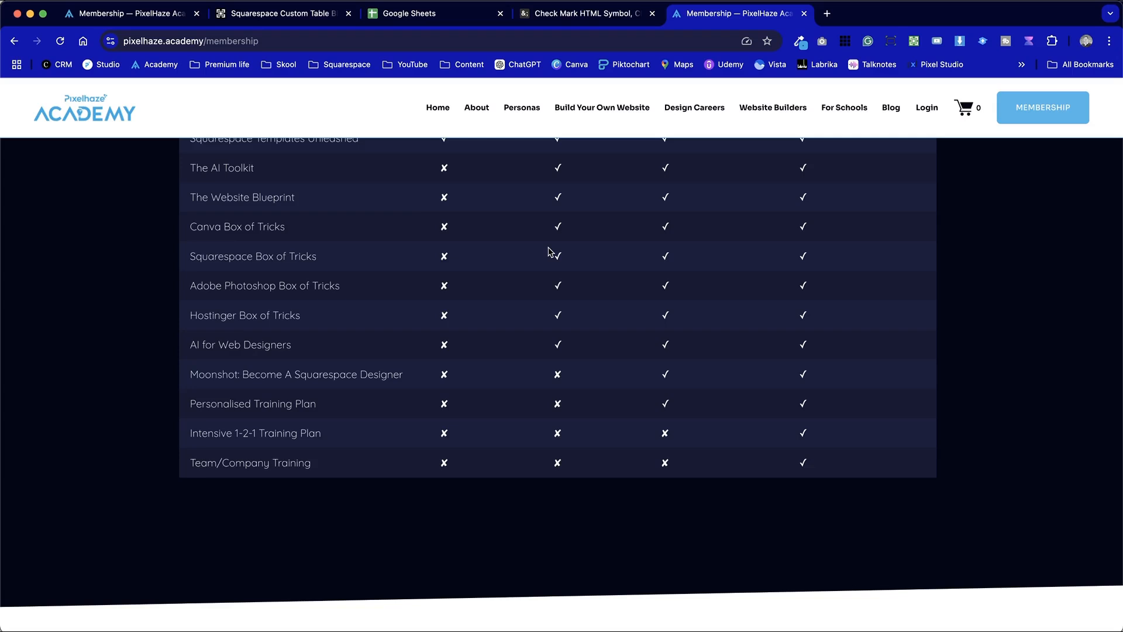
scroll(549, 252, up, 8)
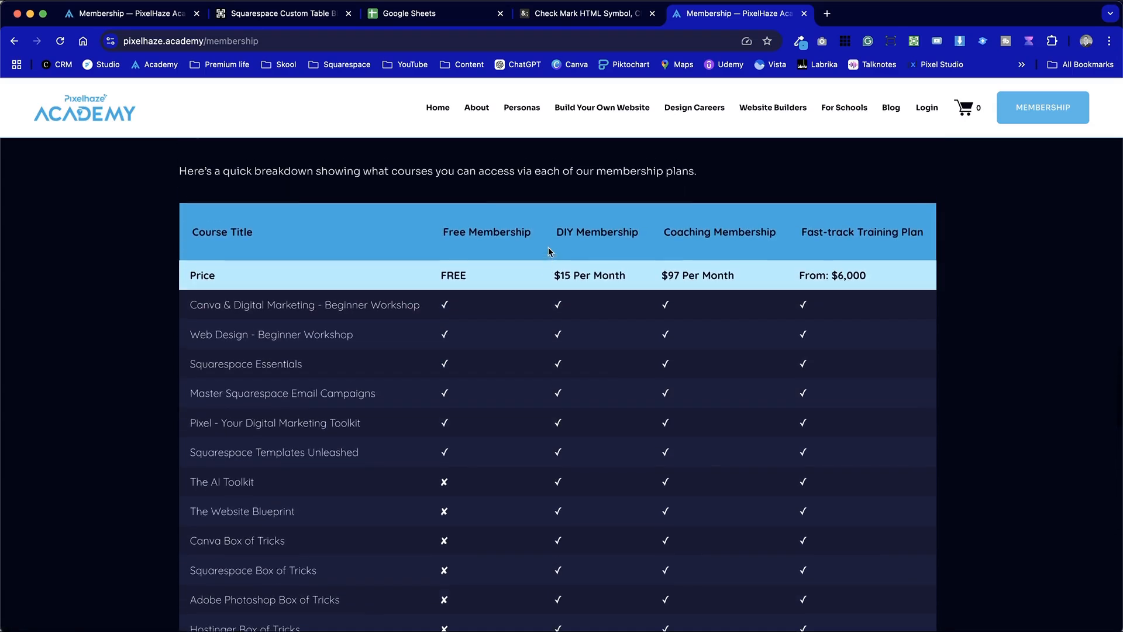
scroll(550, 252, up, 2)
scroll(550, 252, down, 3)
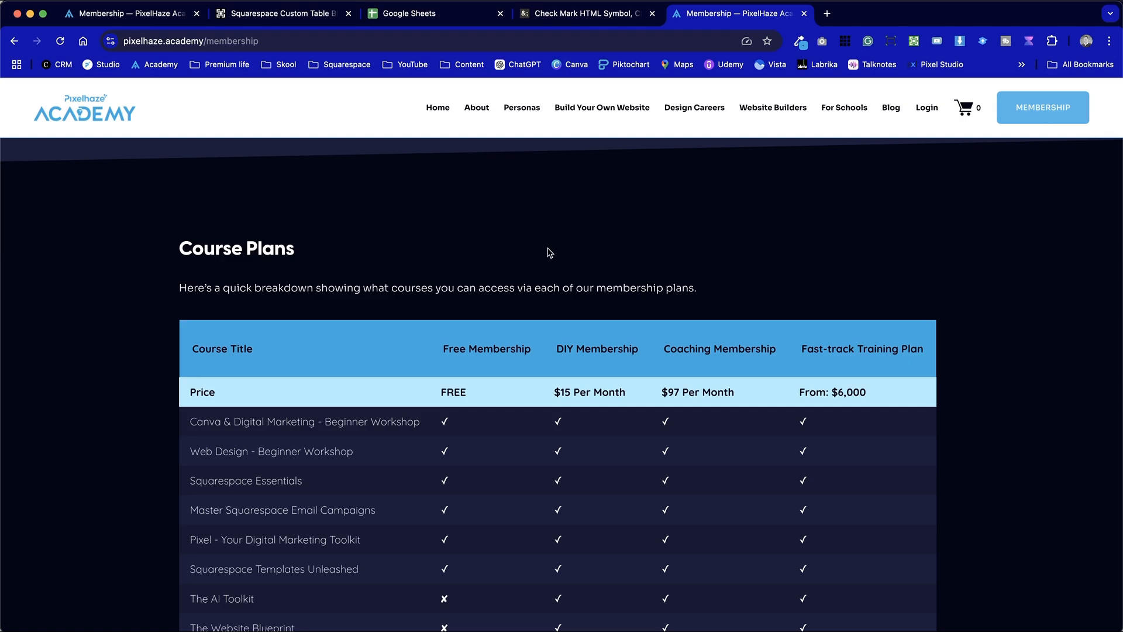
scroll(549, 252, down, 3)
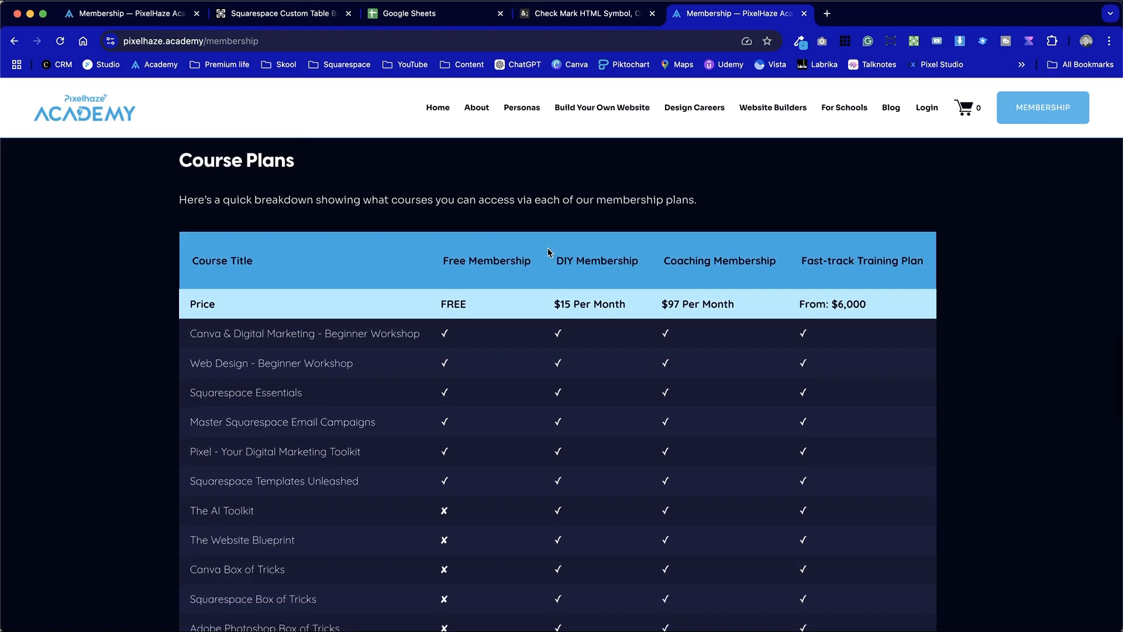
scroll(549, 252, up, 2)
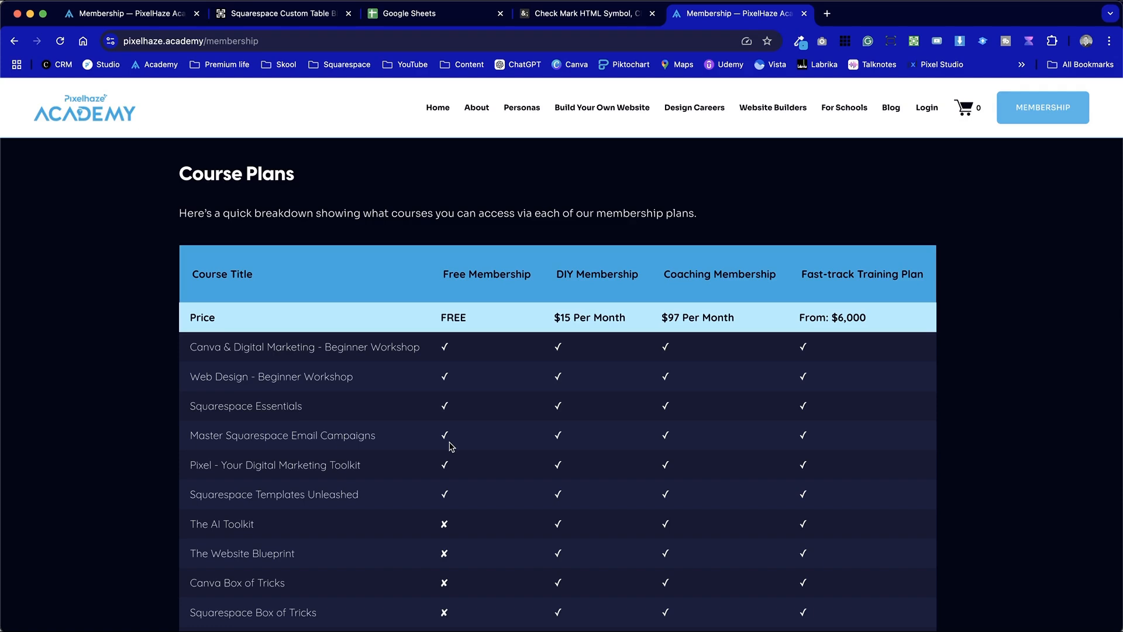
scroll(452, 446, down, 2)
scroll(452, 446, down, 1)
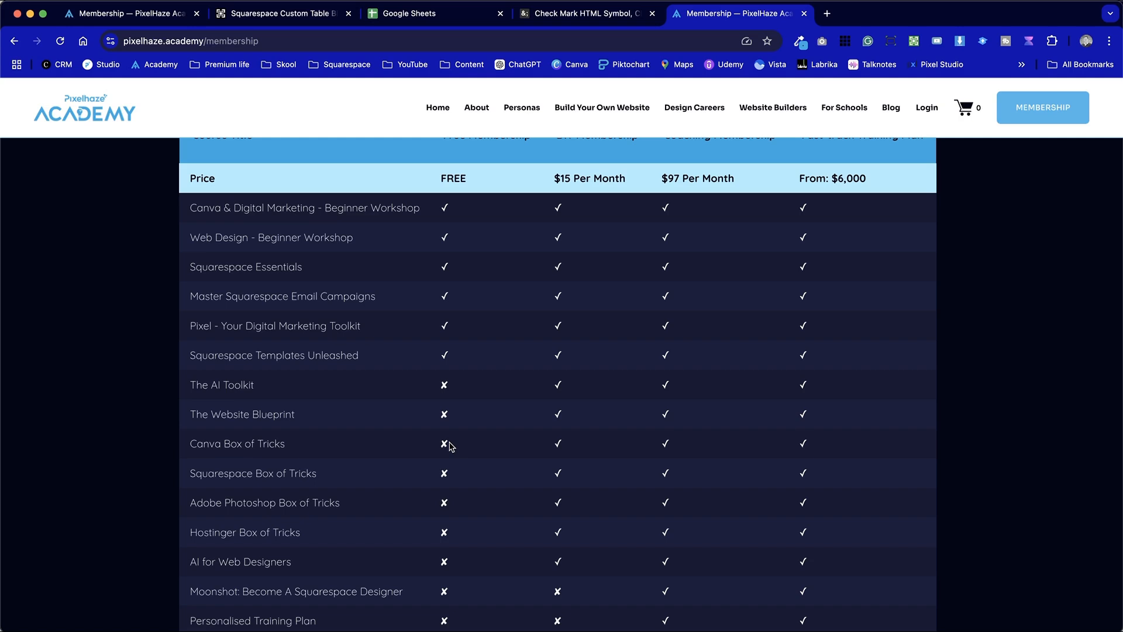
- Switch to the Squarespace Custom Table Block Plugin page and review its description, sample dog table and injection instructions
click(308, 15)
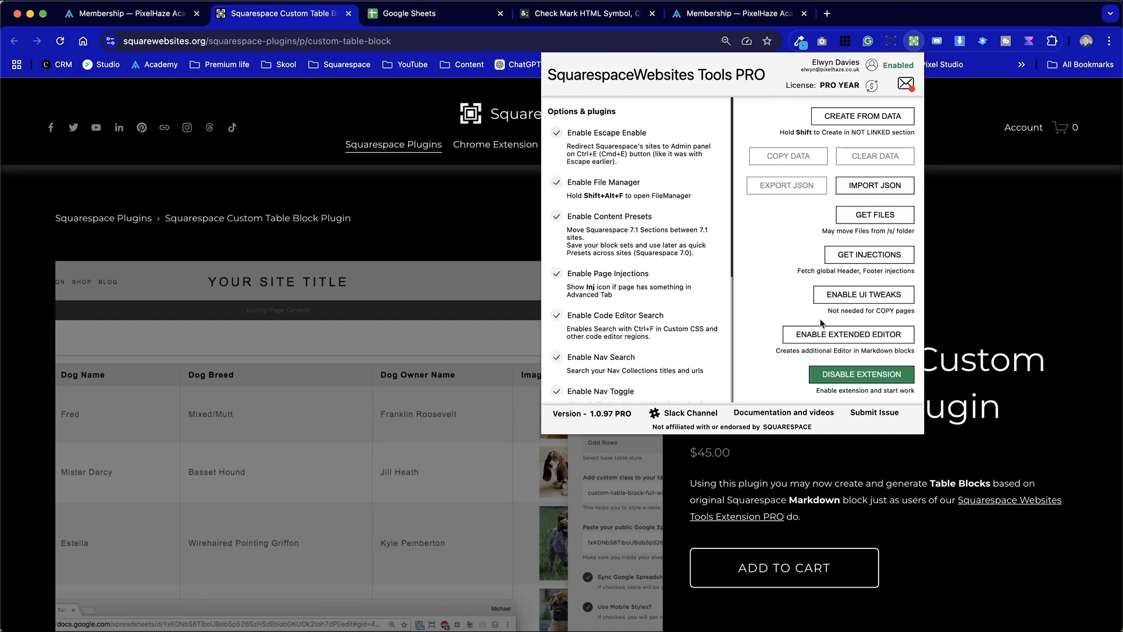
click(1010, 216)
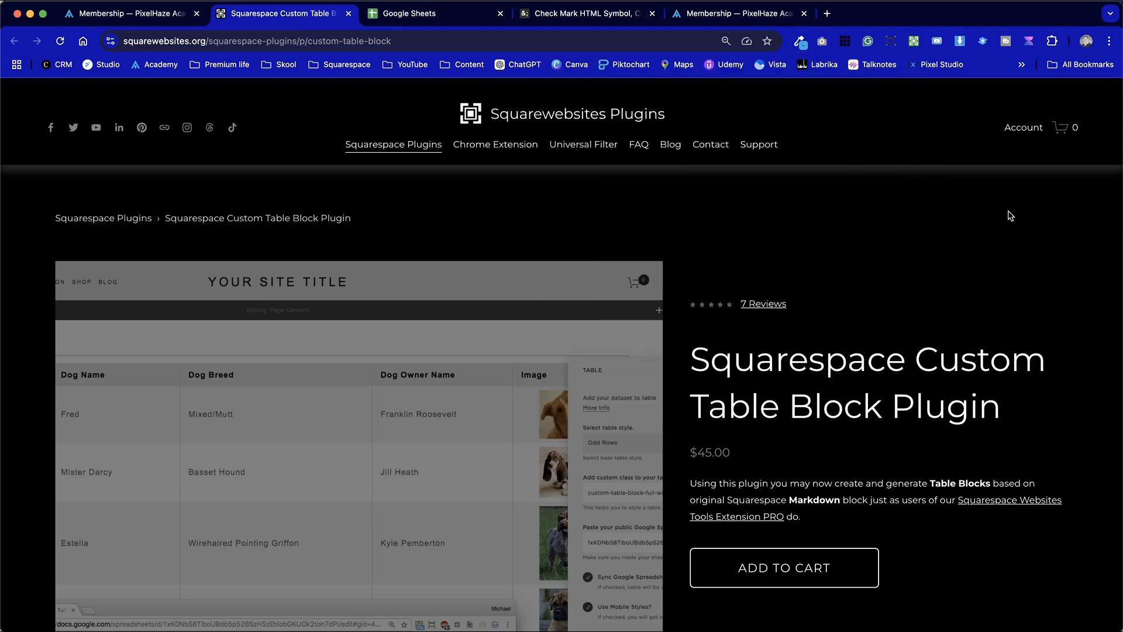
scroll(1010, 216, down, 3)
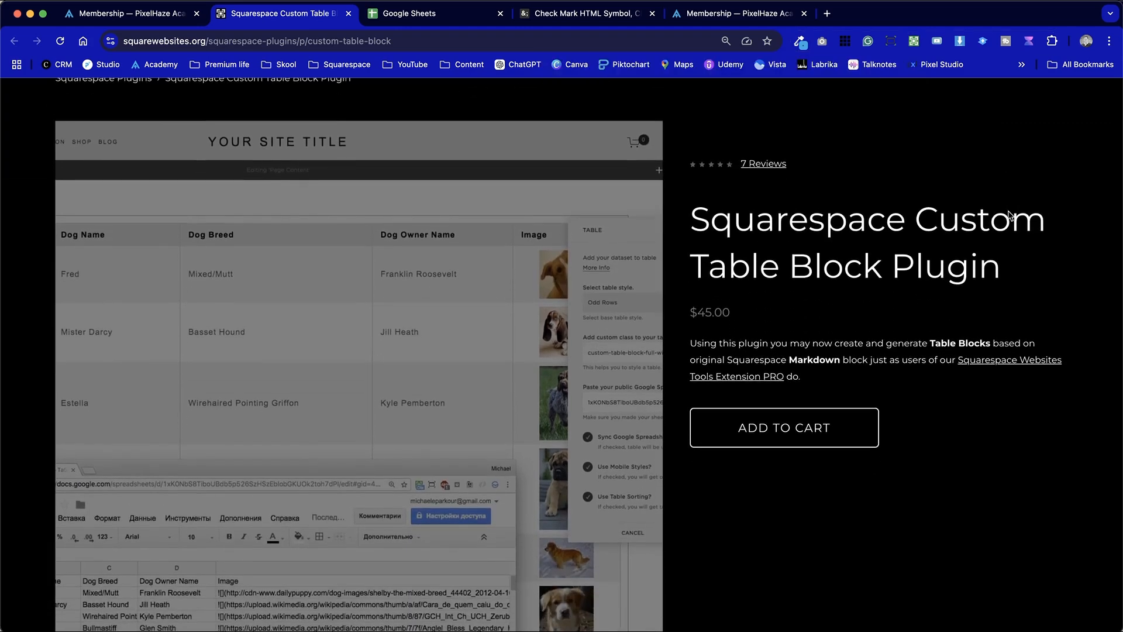
scroll(1010, 216, down, 15)
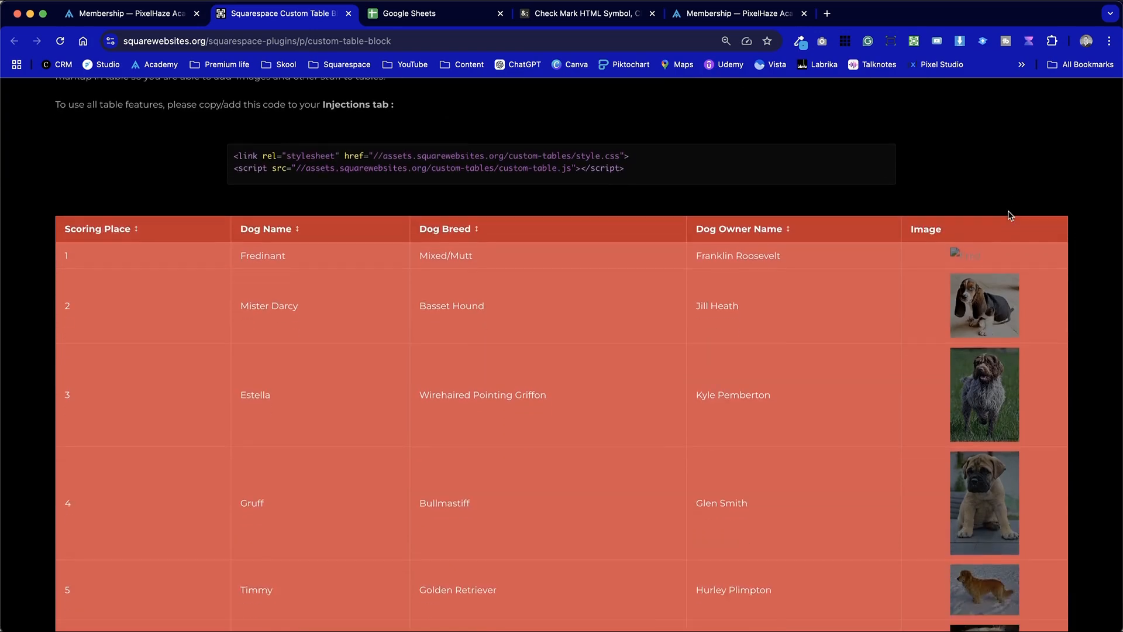
scroll(1011, 216, down, 10)
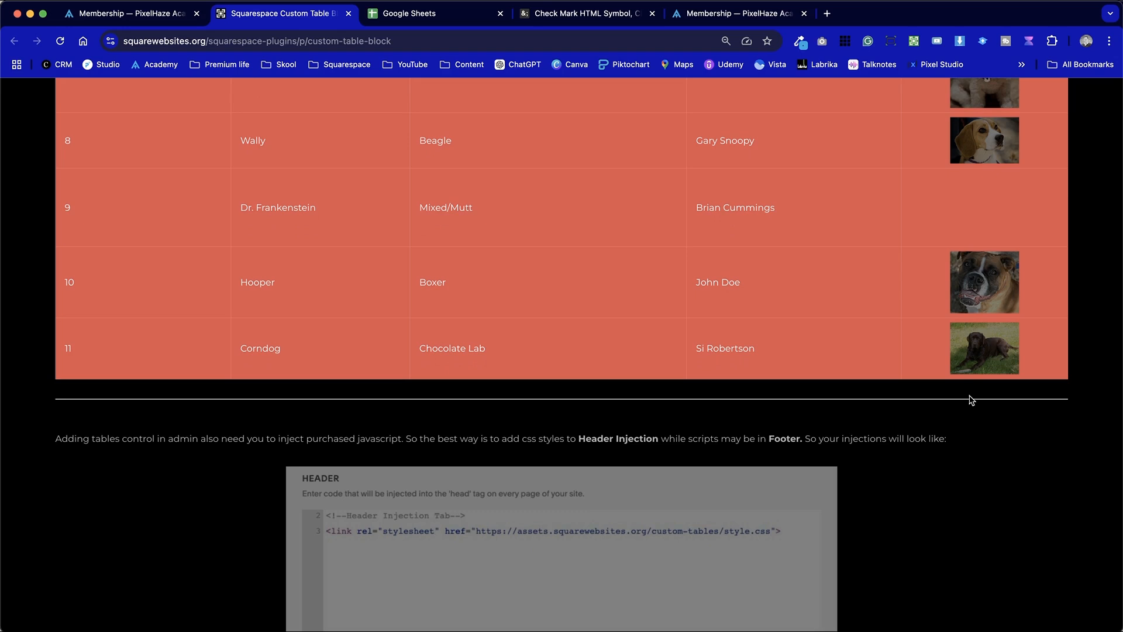
scroll(971, 401, down, 3)
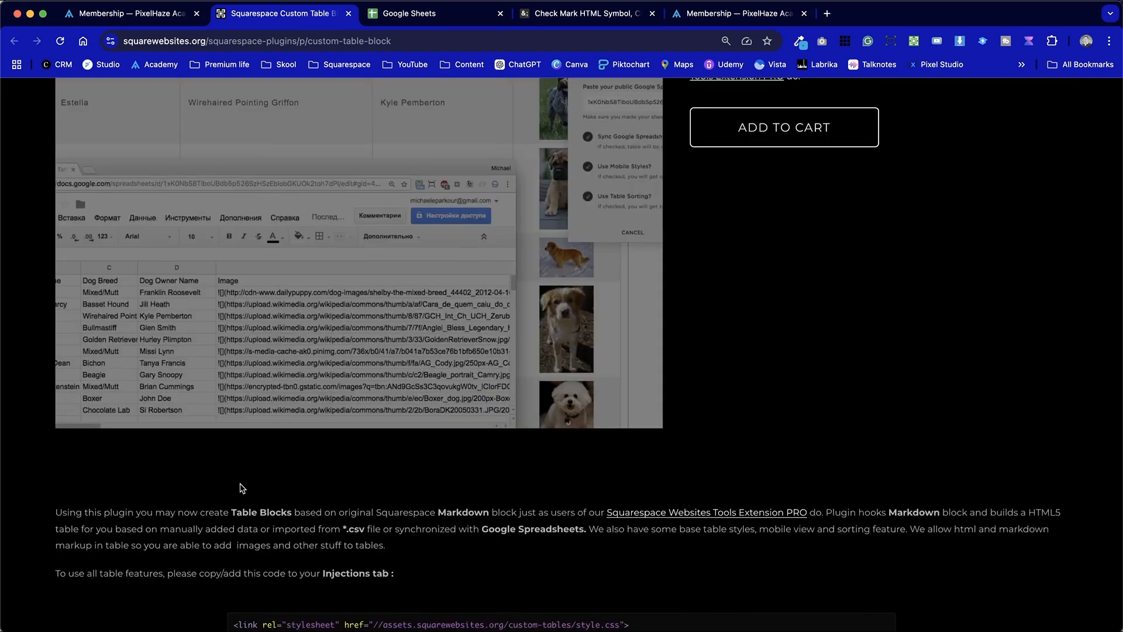
- Highlight the stylesheet and script code for the Injections tab on the plugin page
scroll(241, 489, down, 4)
drag(210, 391, 685, 439)
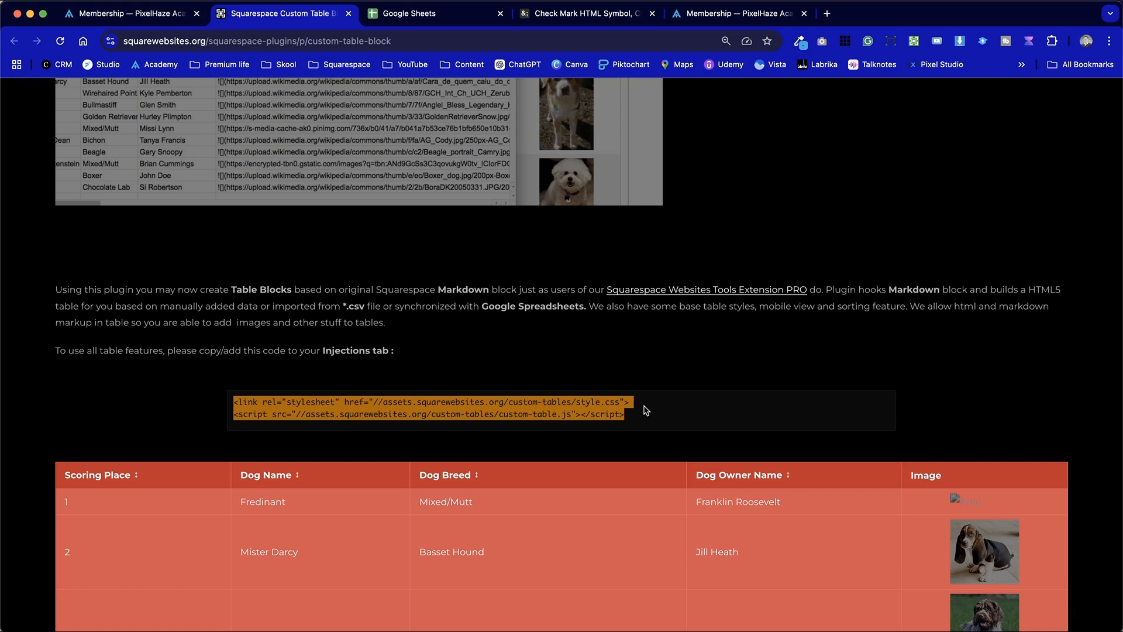
scroll(647, 410, up, 10)
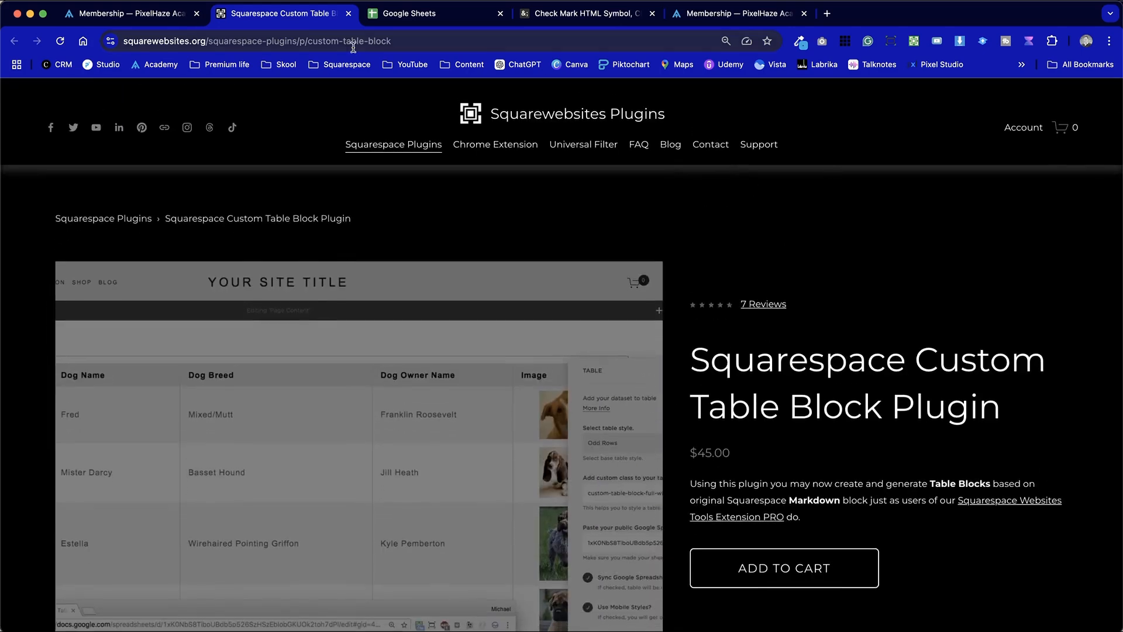
- Return to the Squarespace site's Membership page and open it for editing
click(102, 10)
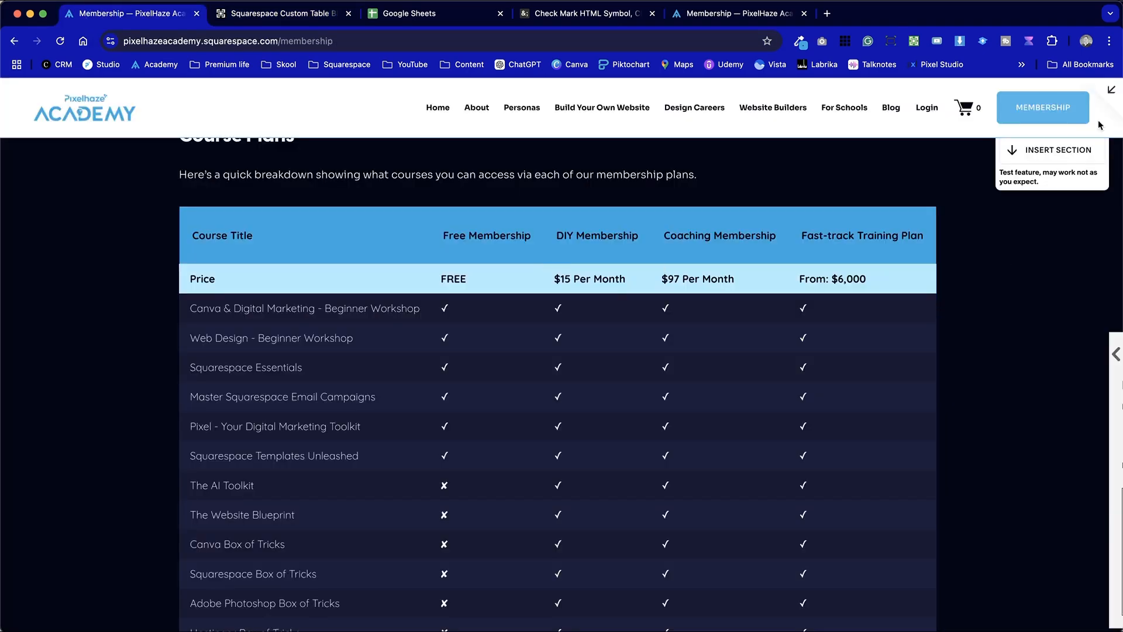
click(1111, 89)
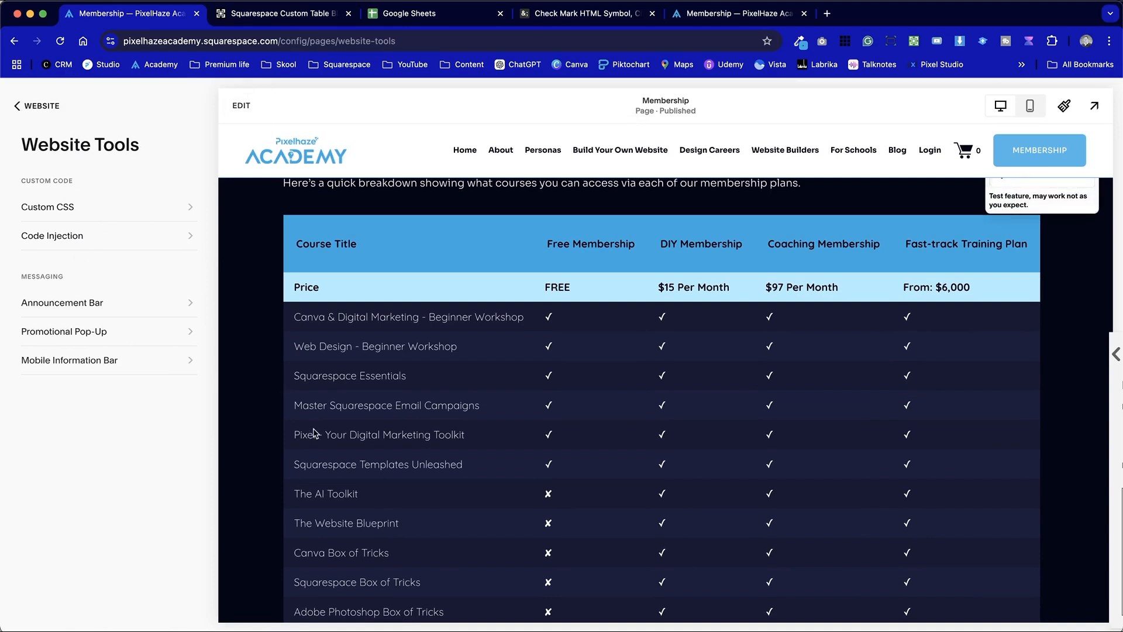
scroll(316, 436, down, 5)
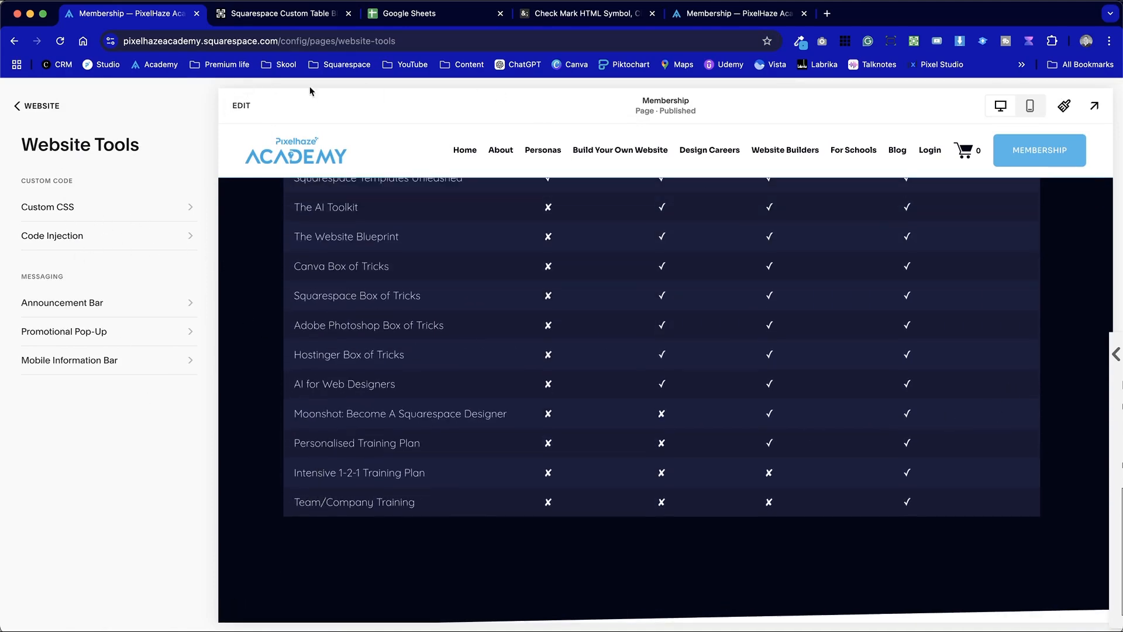
click(240, 106)
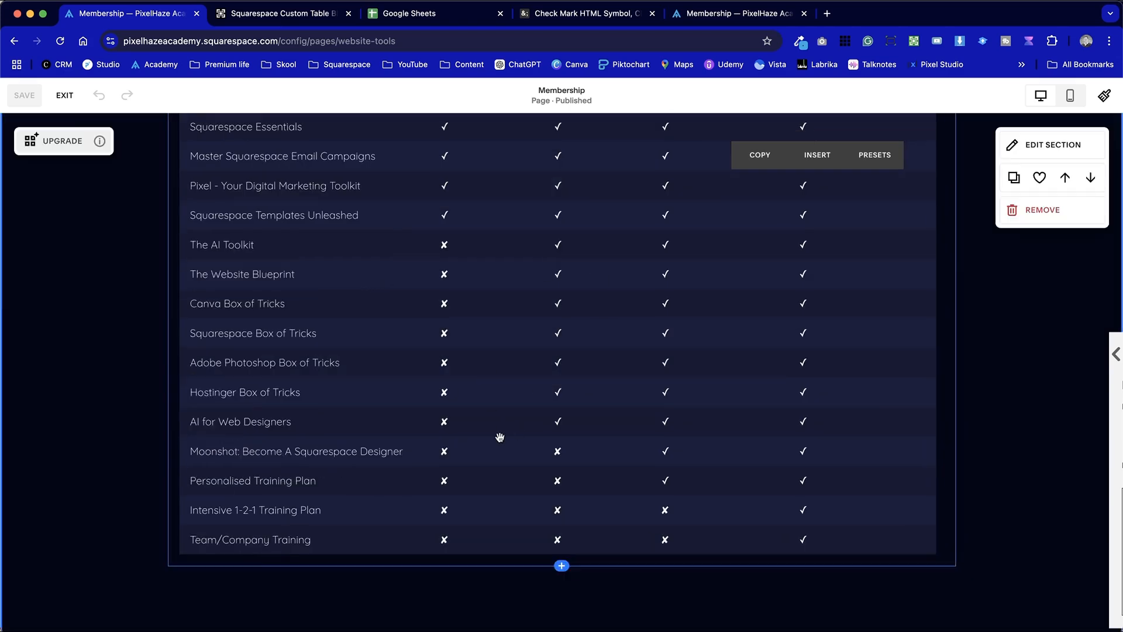
- Add a blank Classic Editor section between the Course Plans section and the partner logos
scroll(476, 468, down, 3)
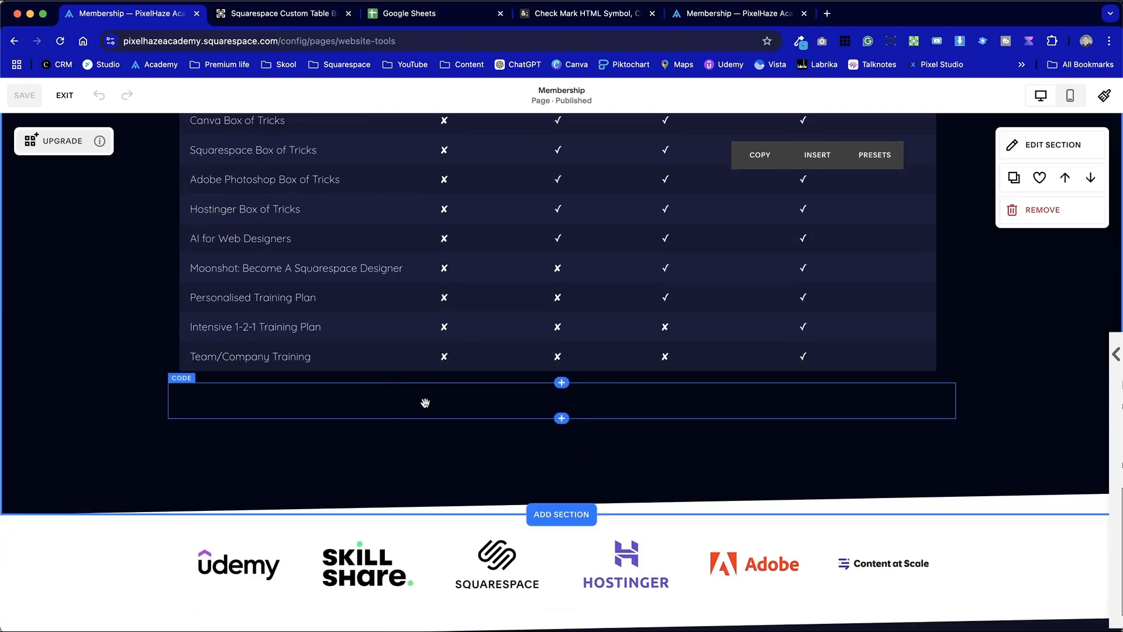
scroll(552, 404, up, 5)
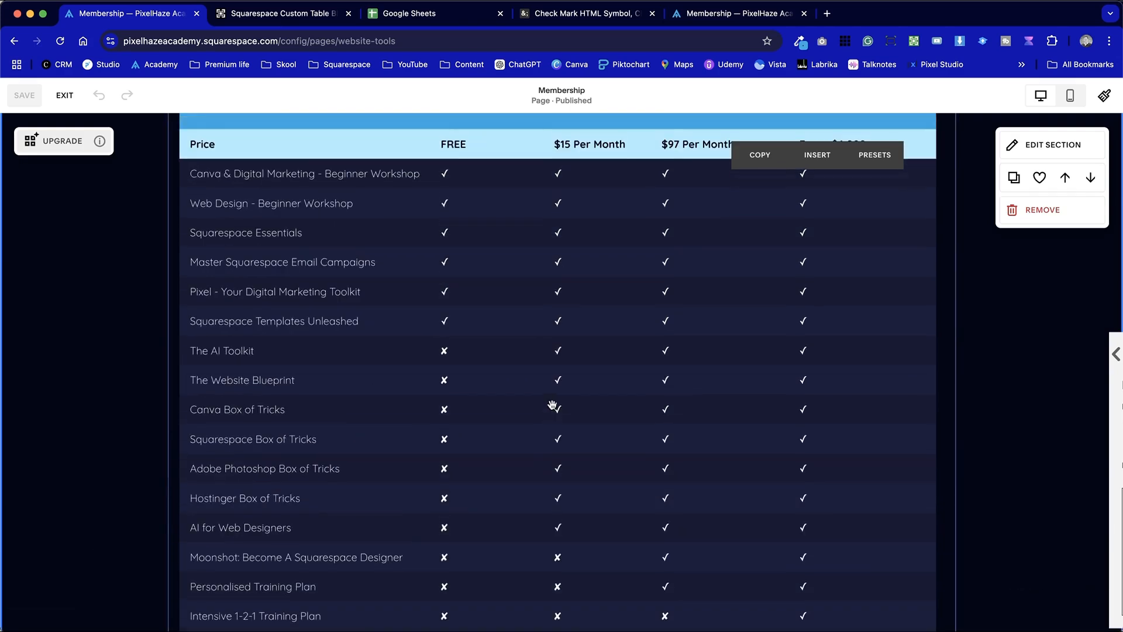
scroll(552, 403, up, 2)
scroll(287, 263, up, 2)
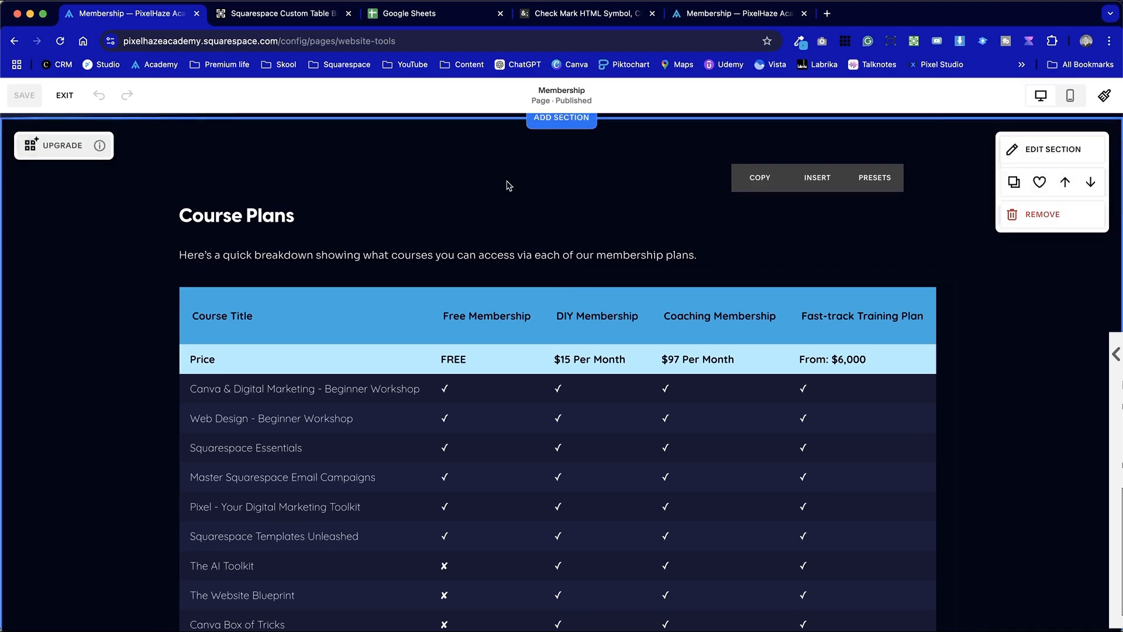
scroll(554, 294, down, 10)
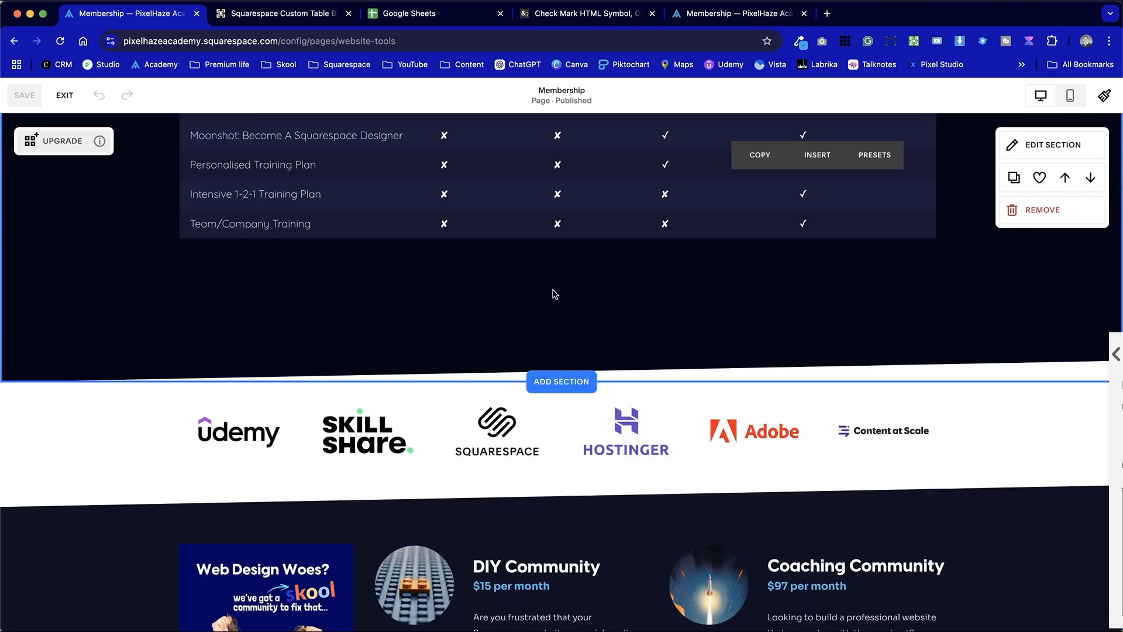
click(572, 382)
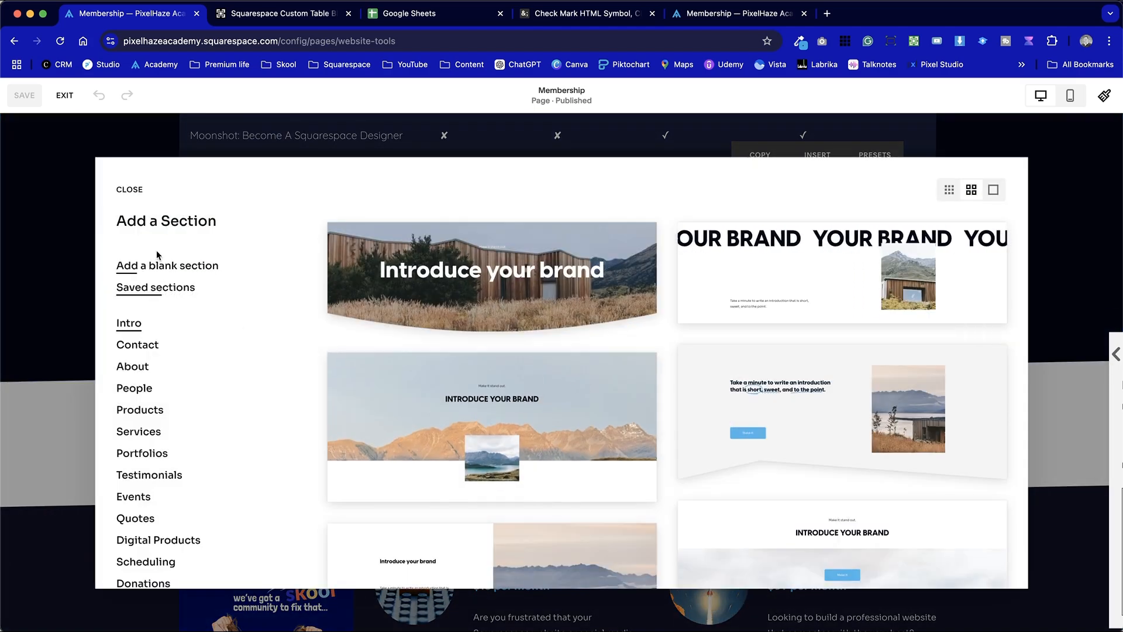
scroll(176, 574, down, 5)
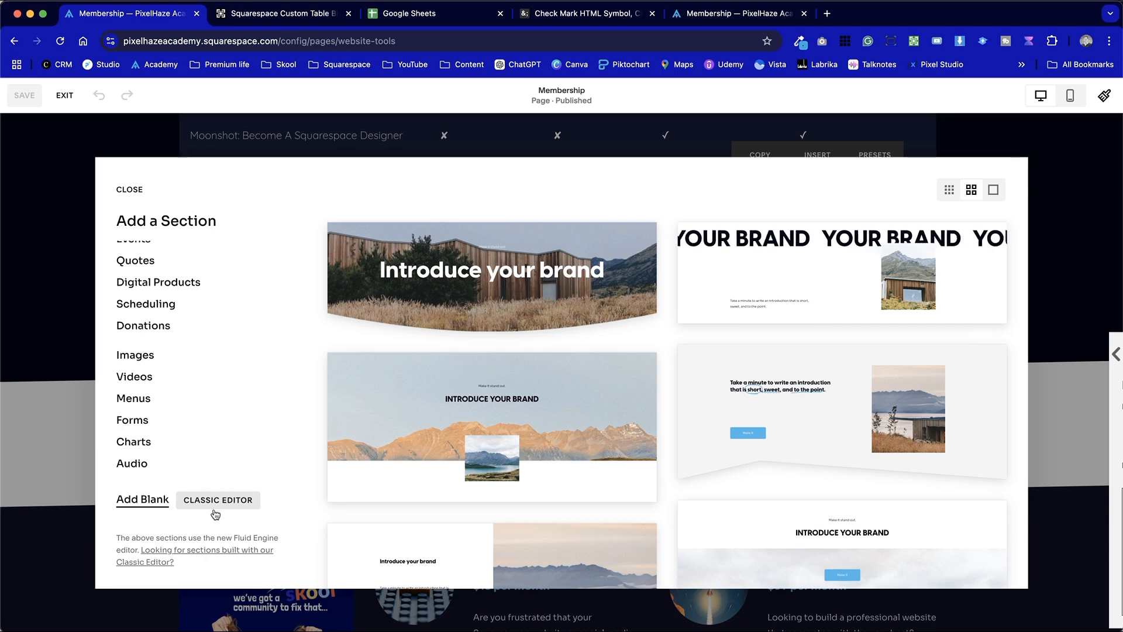
click(123, 501)
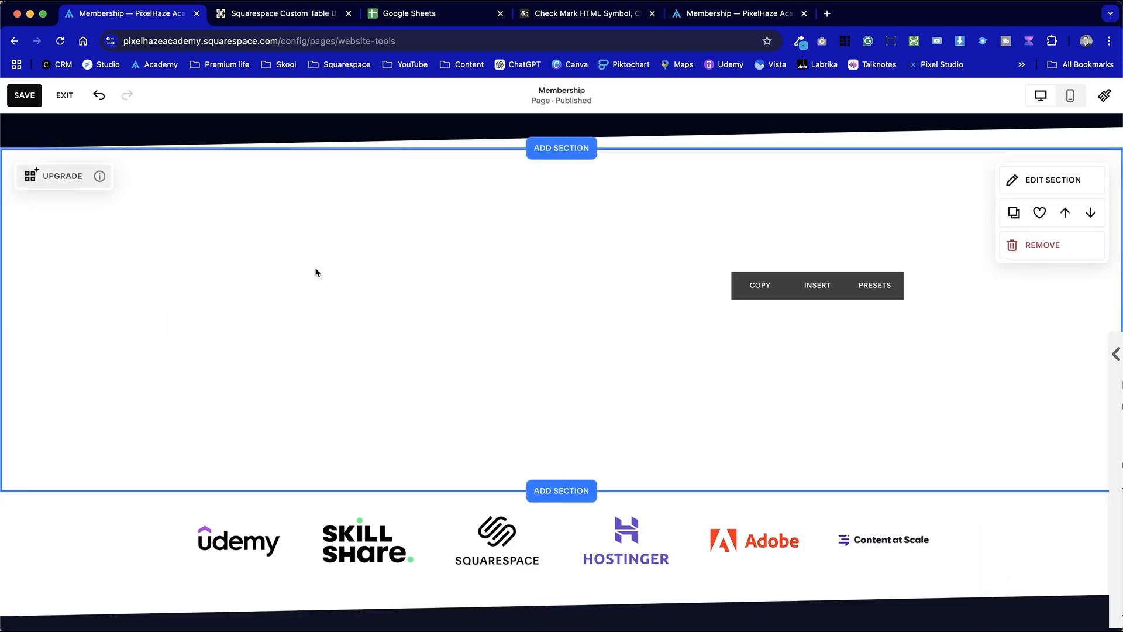
- Insert a Table block into the blank section above the partner logos
scroll(570, 276, up, 5)
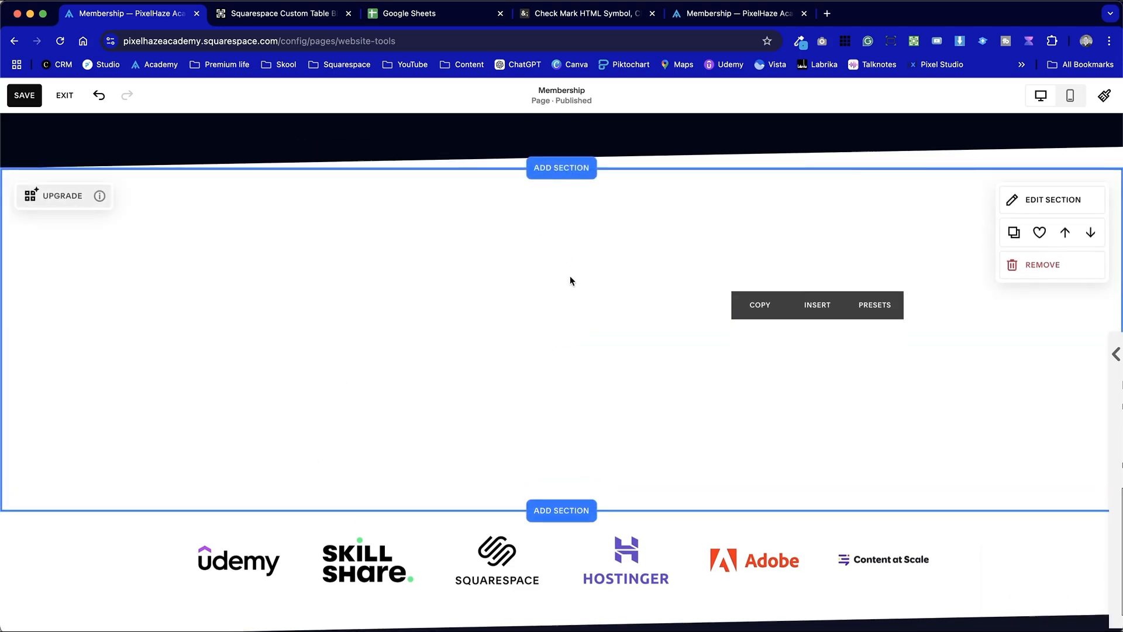
scroll(570, 275, down, 4)
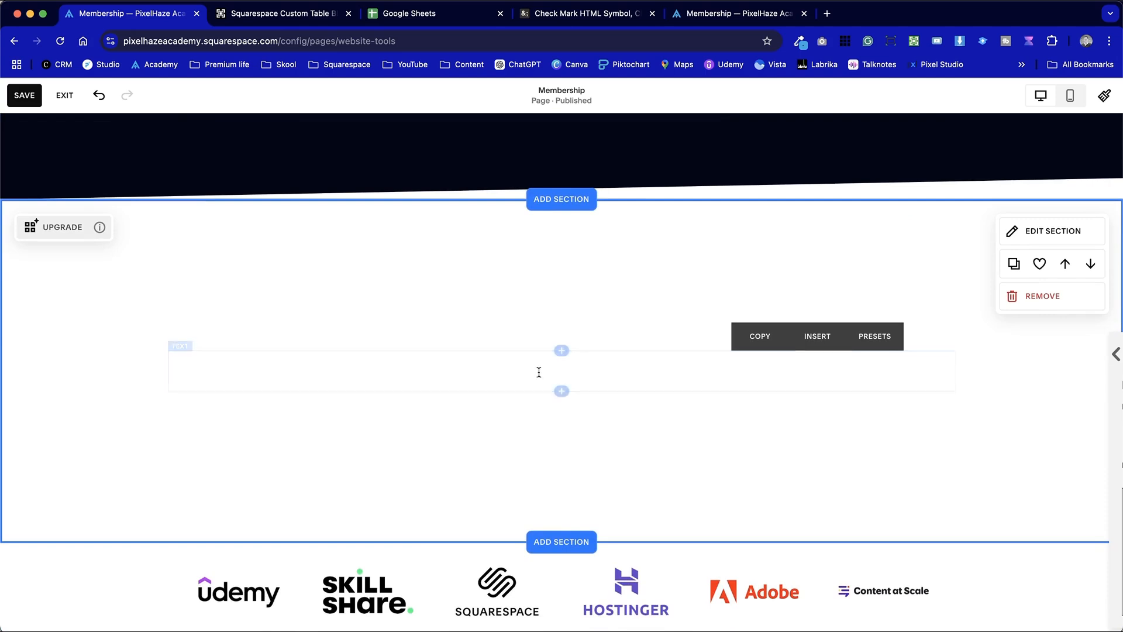
click(560, 351)
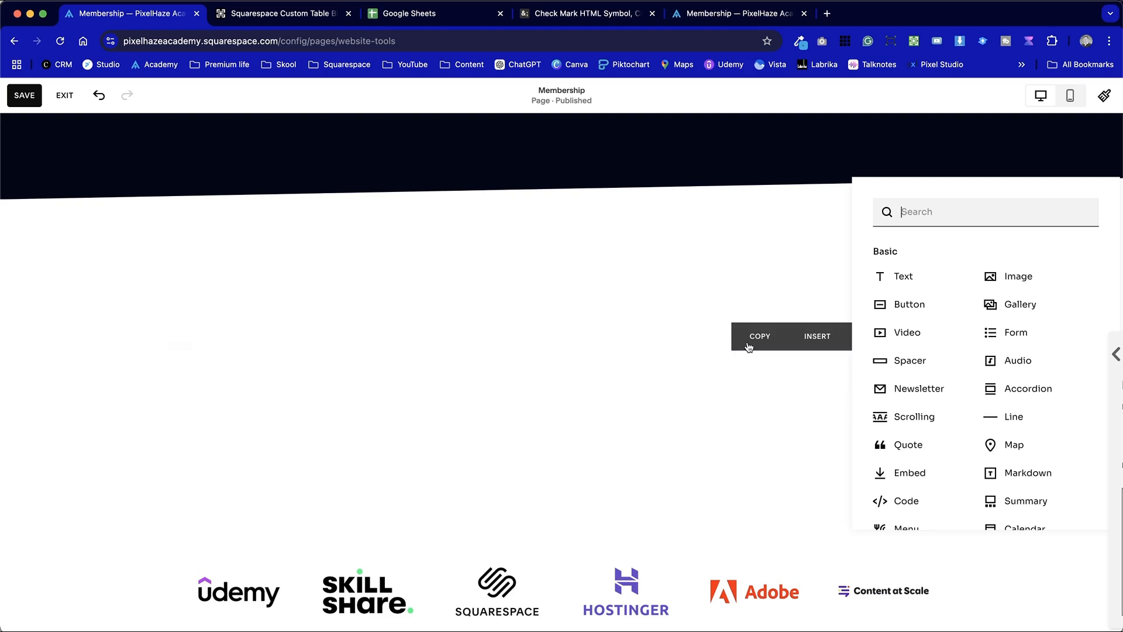
scroll(936, 409, down, 5)
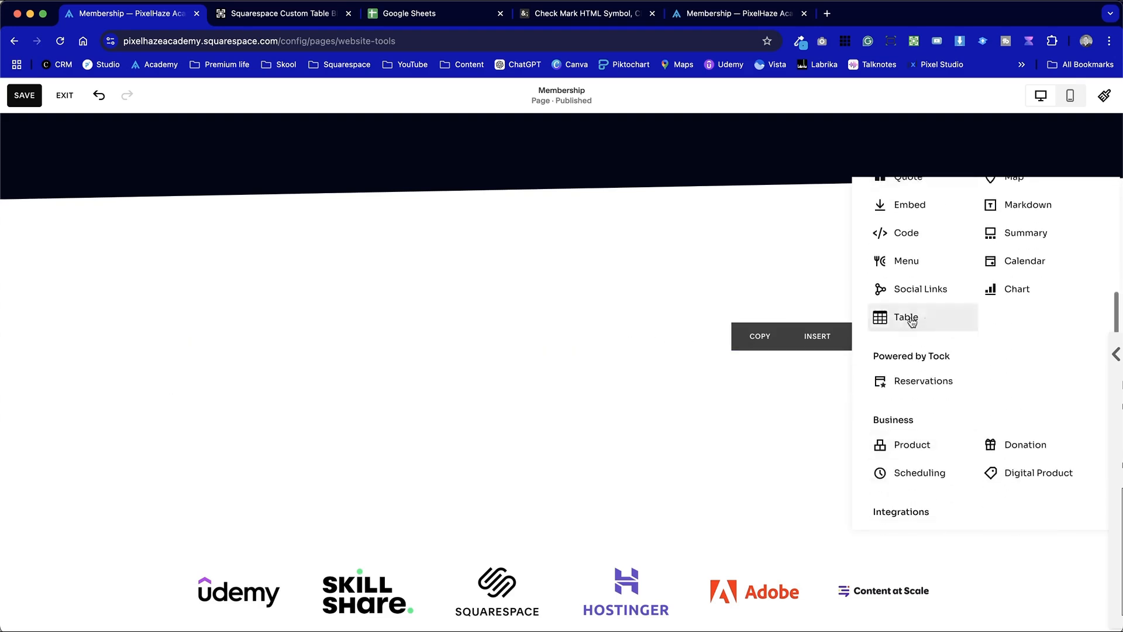
click(927, 321)
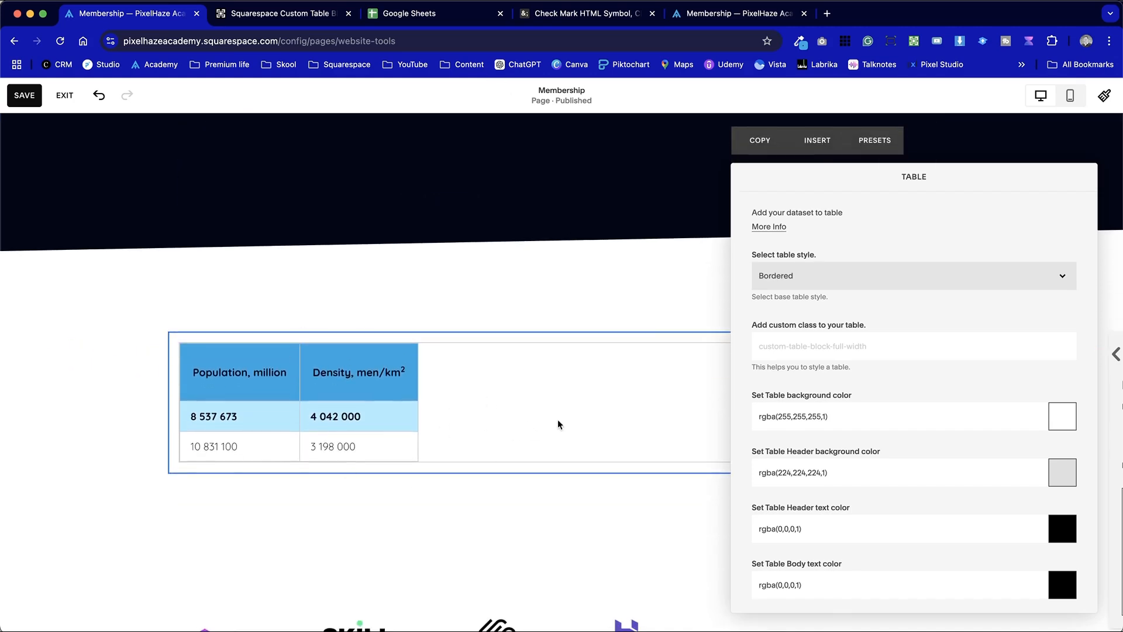
- Examine the new table's settings, including the Google Spreadsheet URL field, the Course Table spreadsheet and the existing Course Plans table
scroll(696, 425, down, 2)
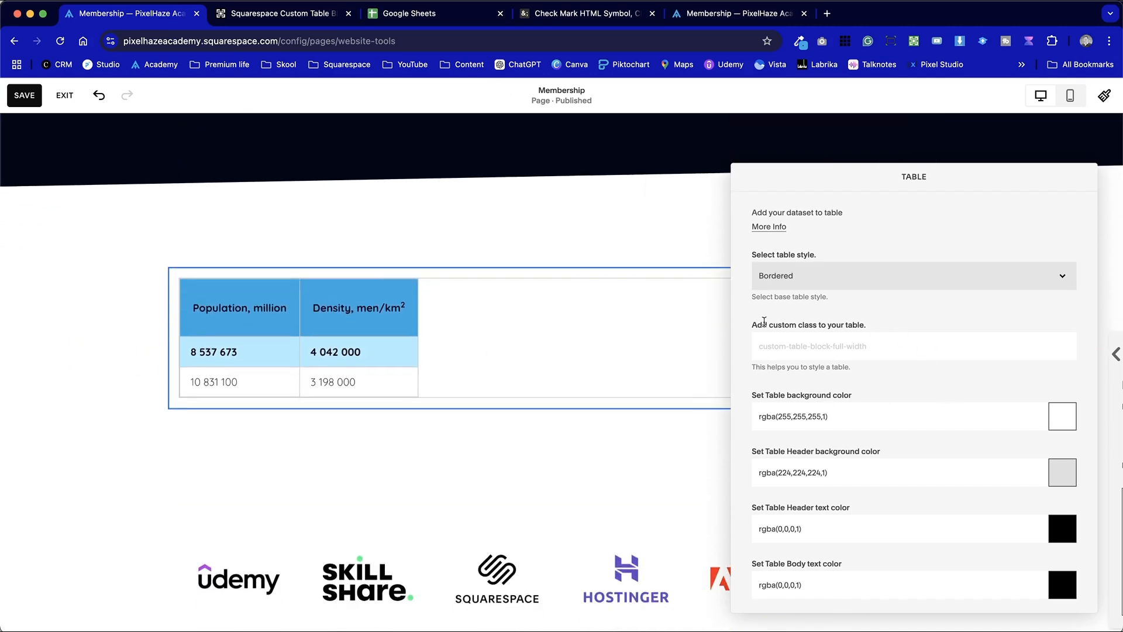
scroll(790, 405, down, 5)
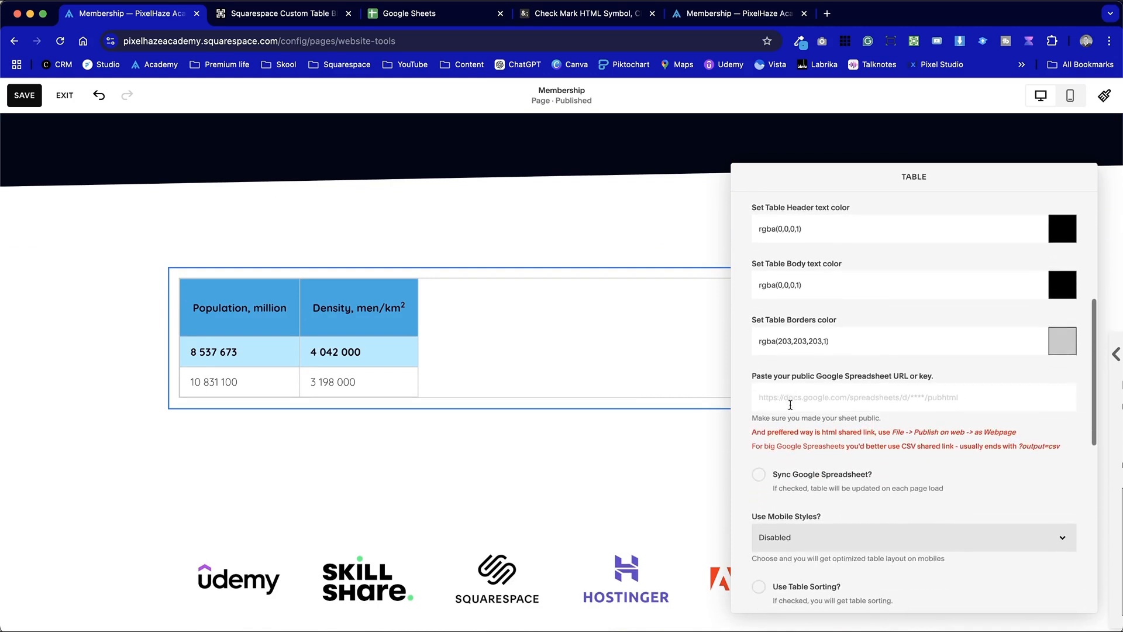
scroll(753, 473, up, 1)
drag(751, 464, 940, 460)
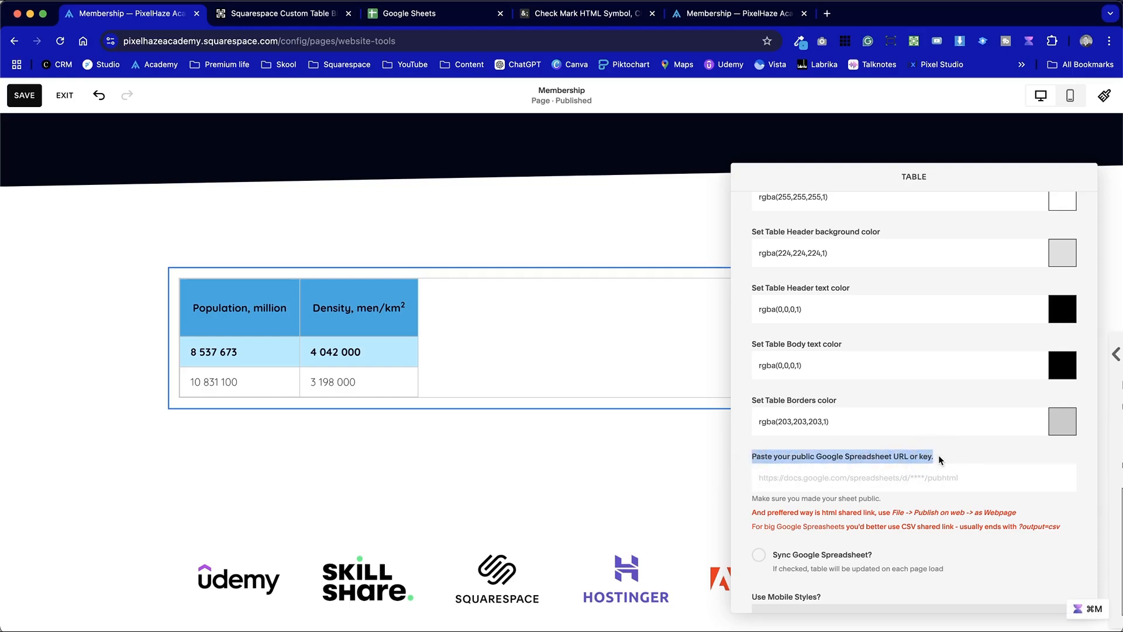
key(super+3)
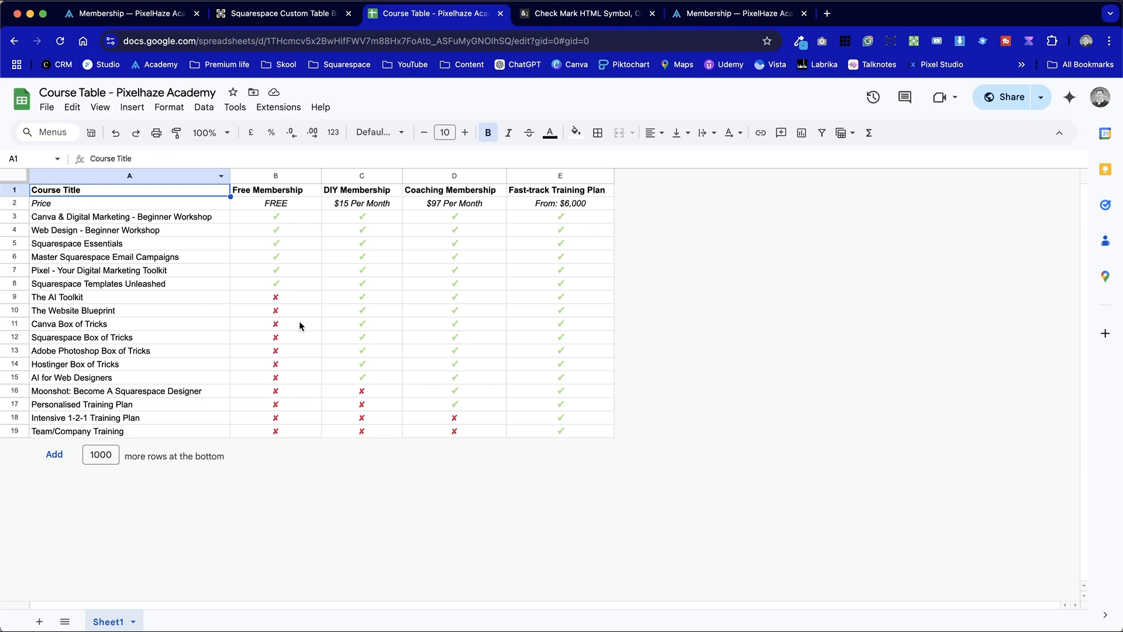
click(131, 18)
scroll(302, 273, up, 7)
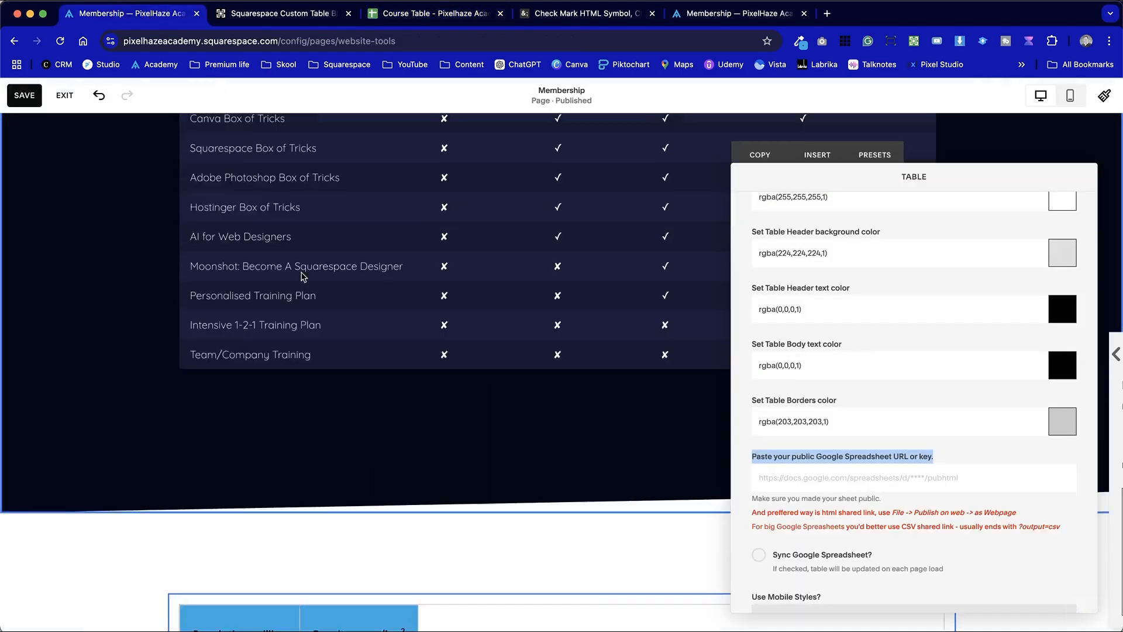
scroll(942, 484, up, 4)
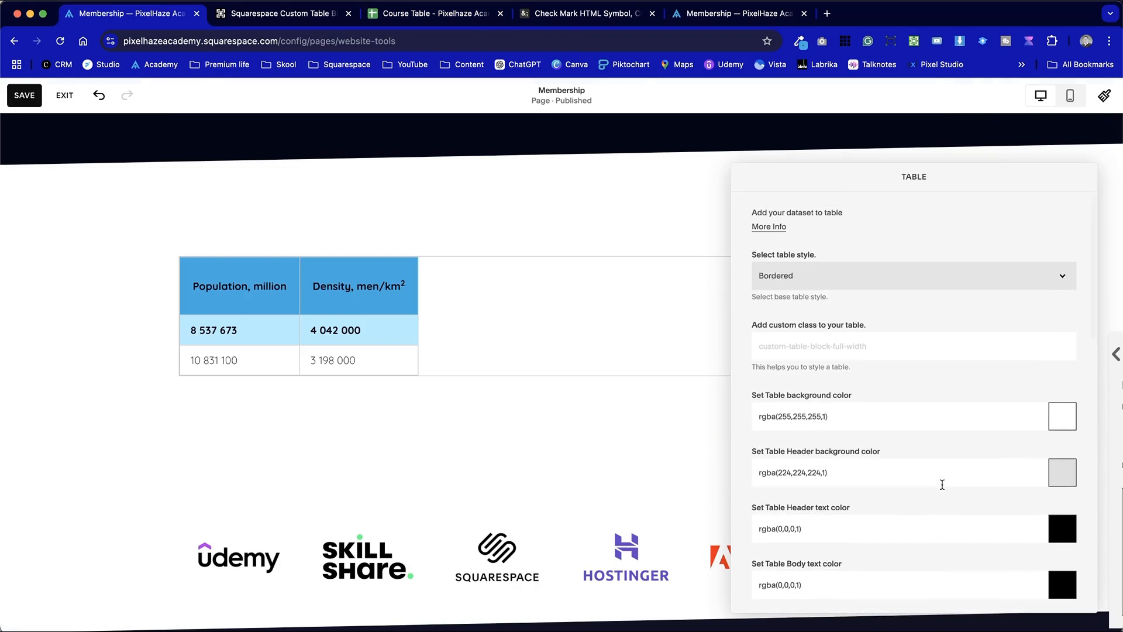
- Set the new table's style to Even Rows and close its settings
click(868, 280)
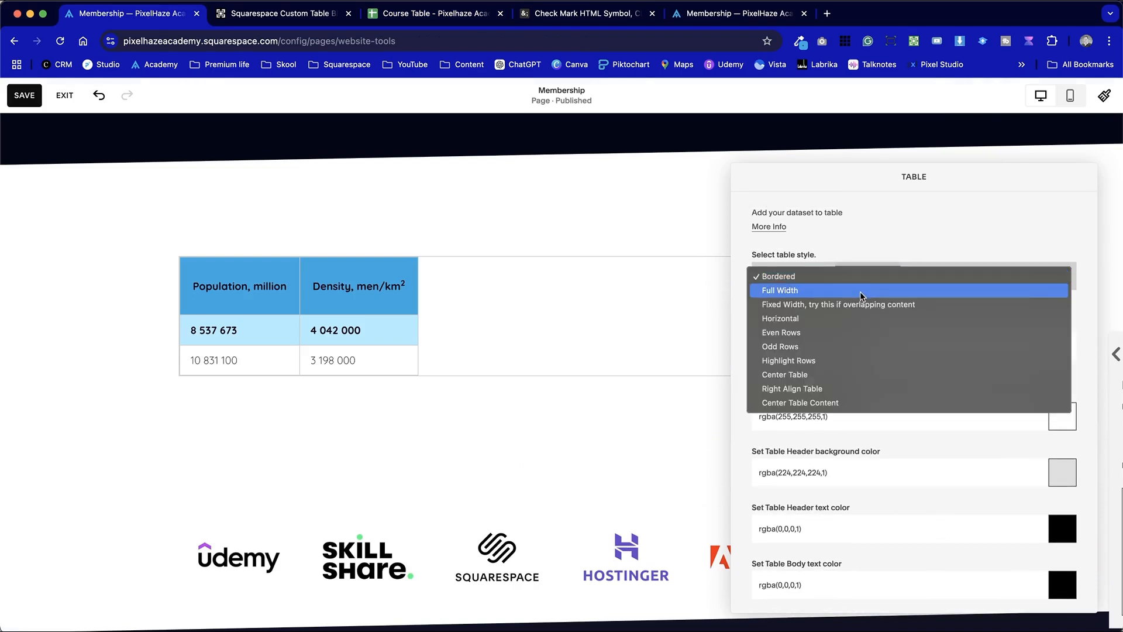
click(861, 296)
click(866, 268)
click(864, 294)
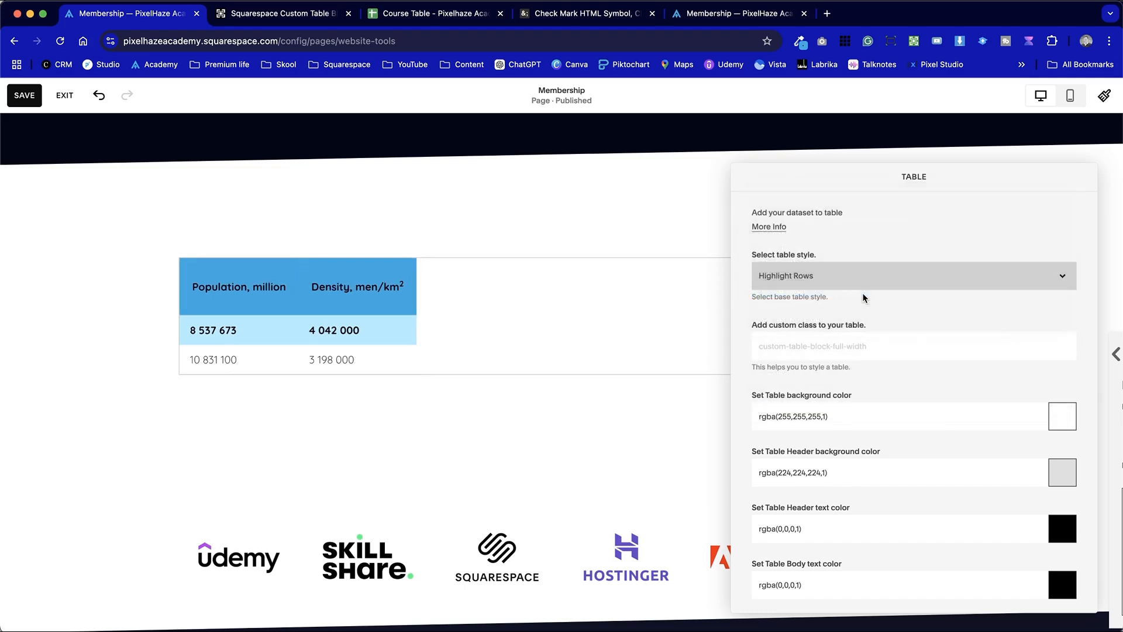
click(866, 275)
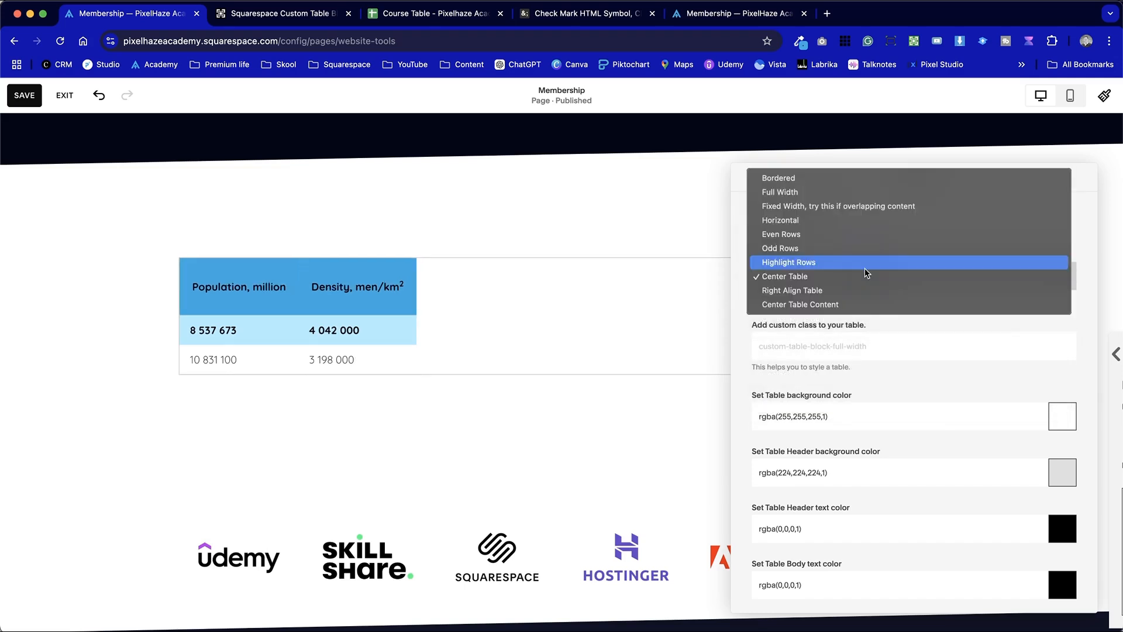
click(867, 237)
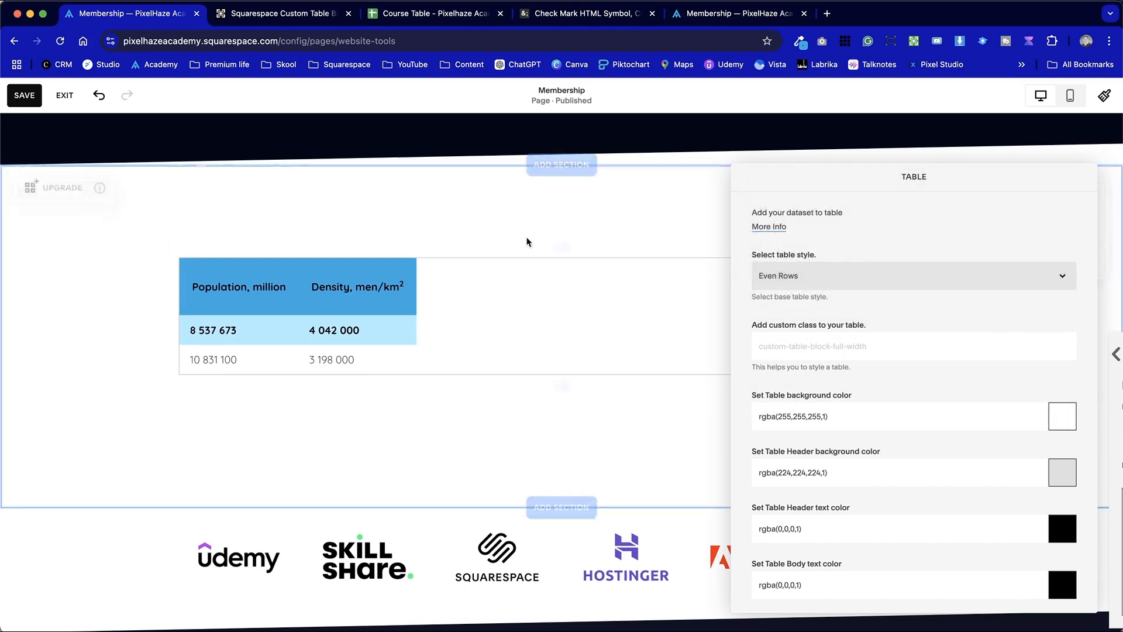
click(482, 228)
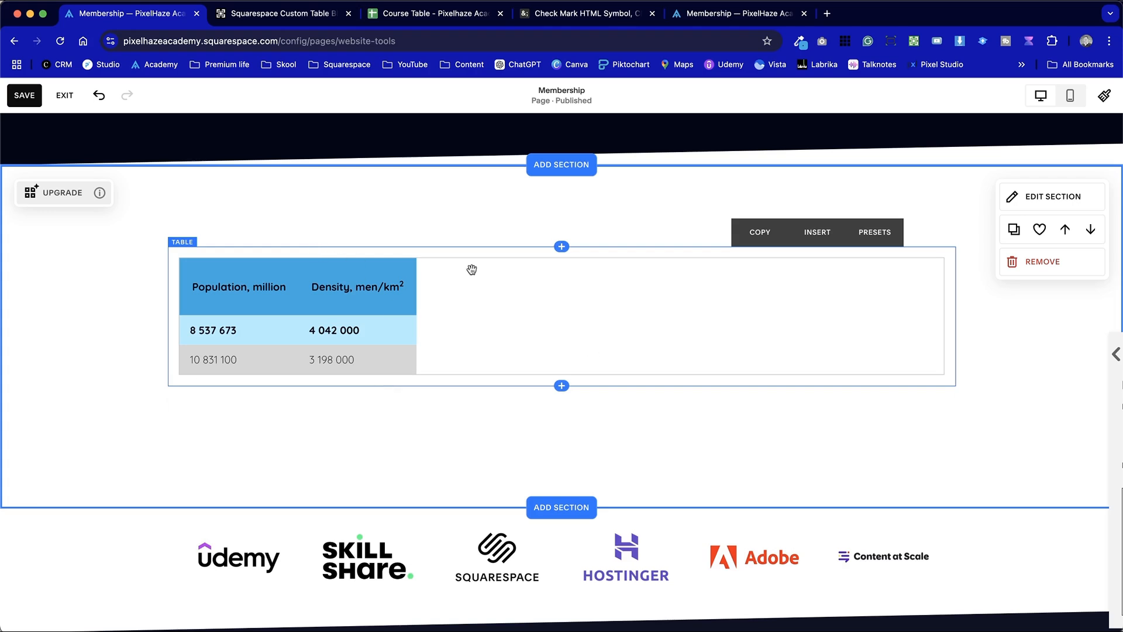
- Apply the Dark 2 color theme to the new table's section
click(1058, 327)
click(963, 340)
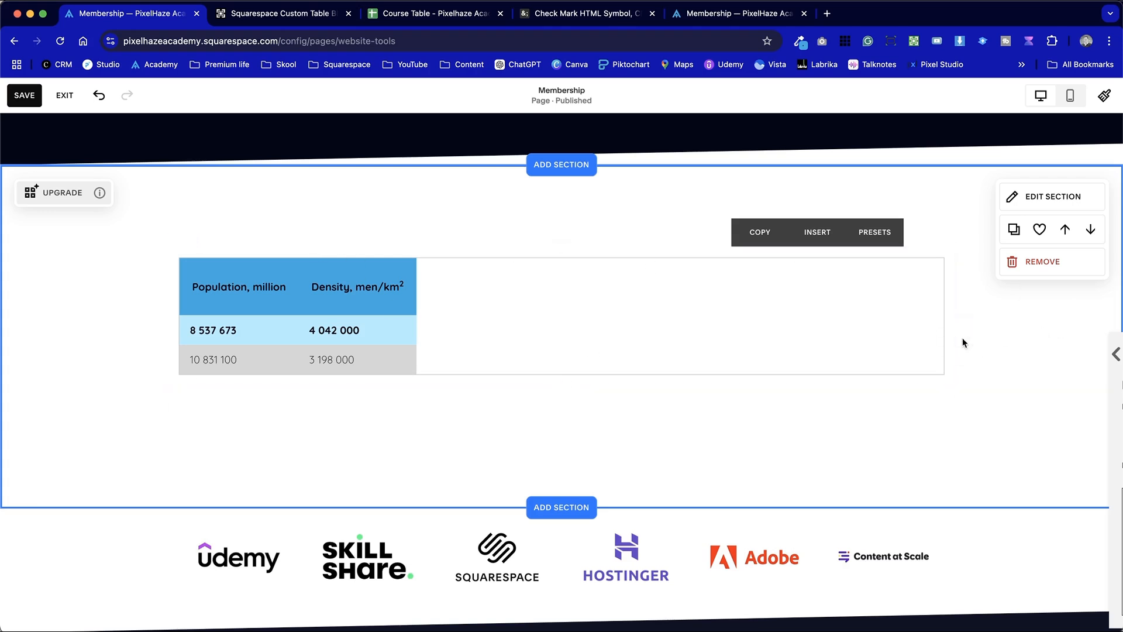
click(1045, 194)
click(904, 217)
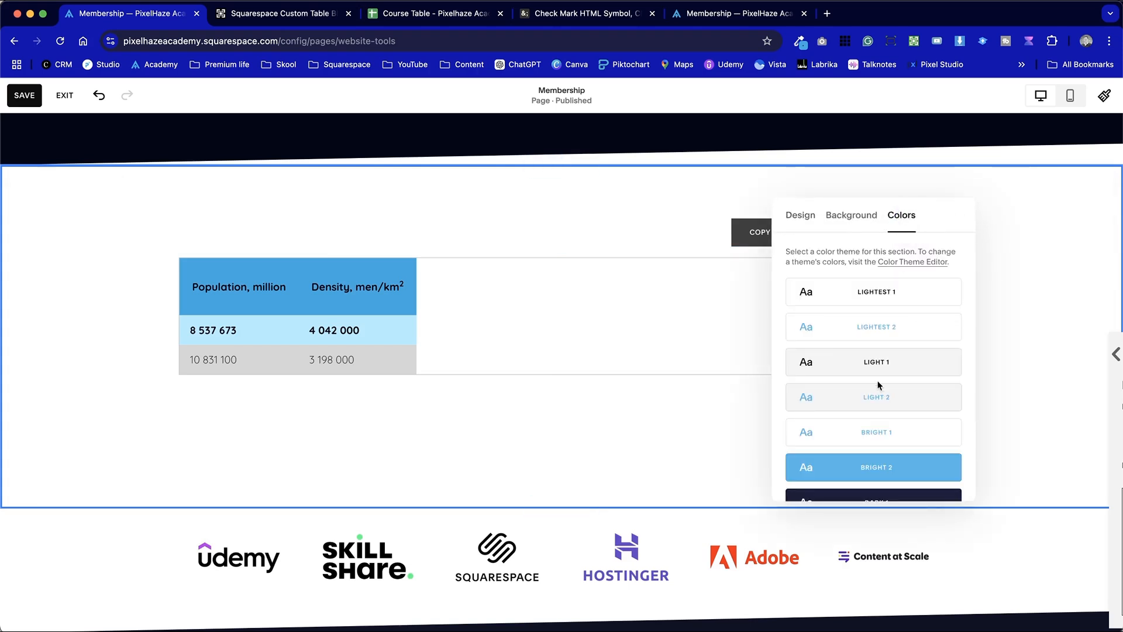
scroll(878, 384, down, 3)
click(881, 403)
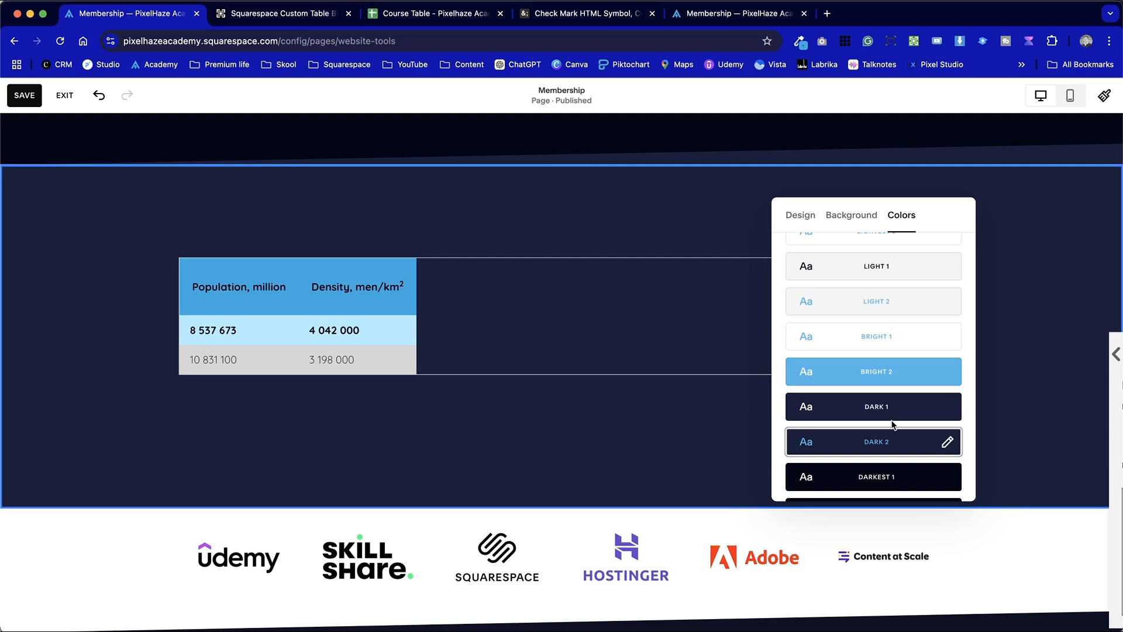
- Sample the section's navy color and apply rgba(28,30,61,1) as the new table's background and header background
click(390, 331)
double_click(418, 318)
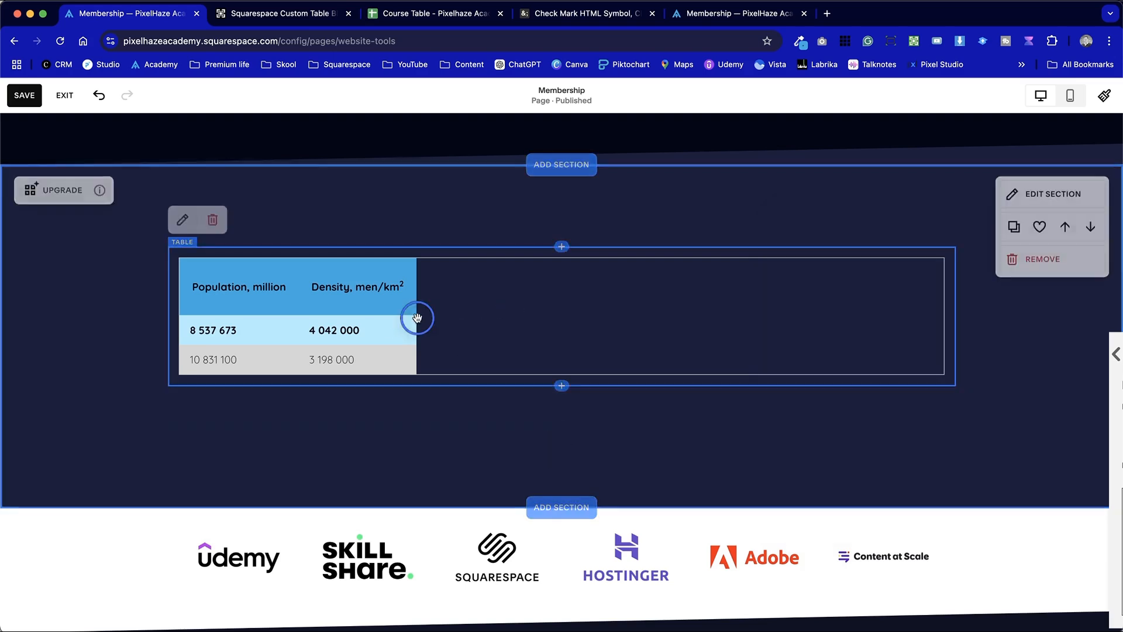
scroll(1011, 447, down, 2)
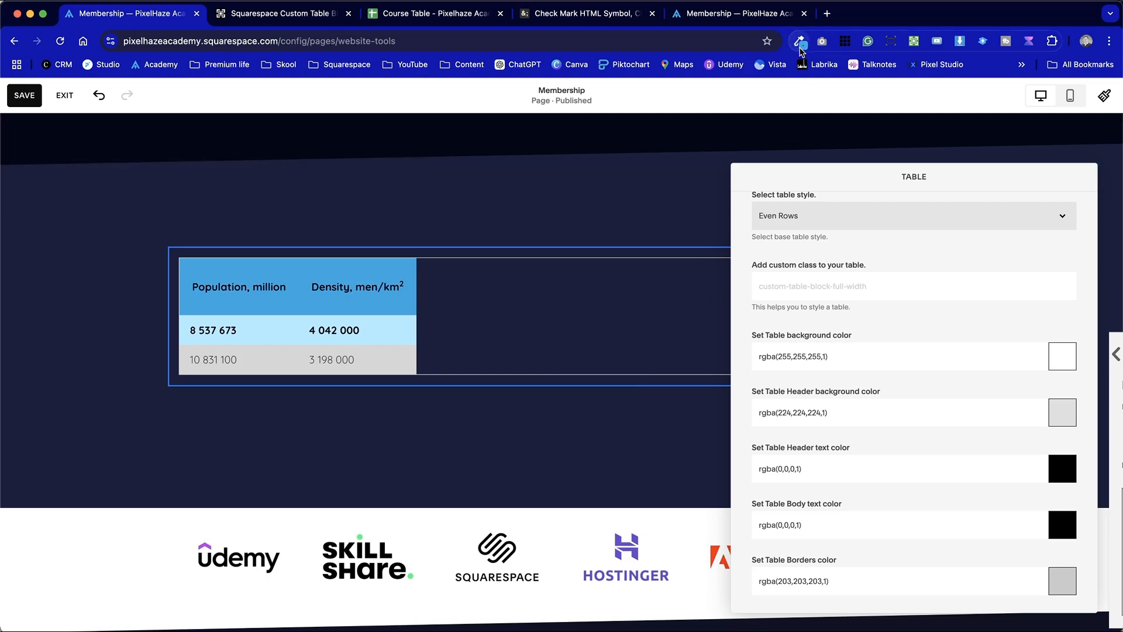
click(799, 42)
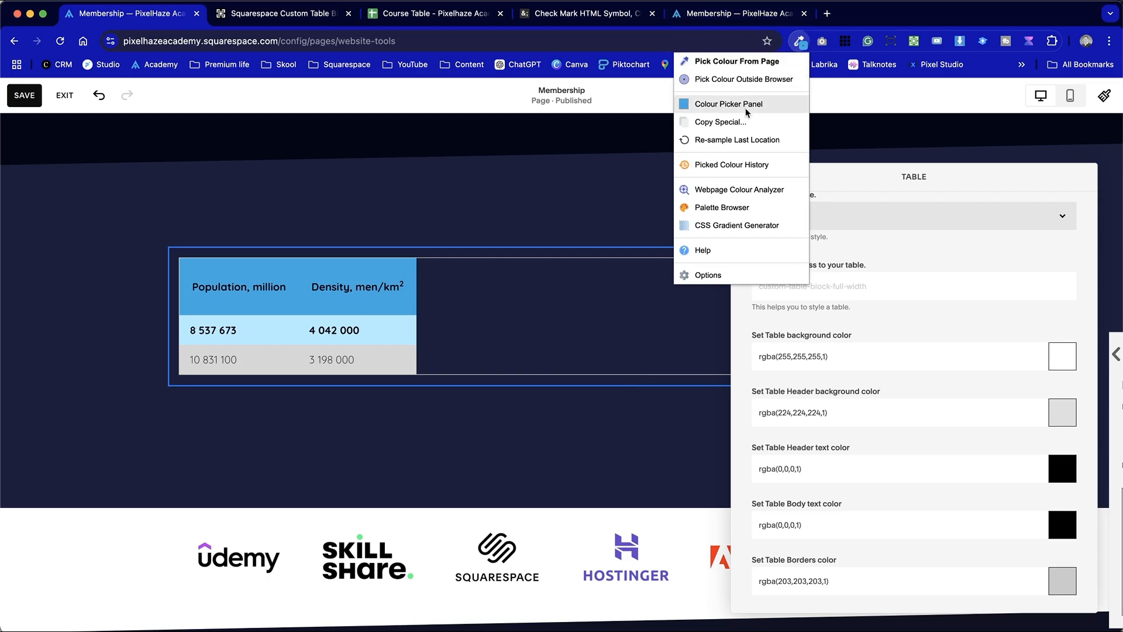
click(737, 61)
click(483, 248)
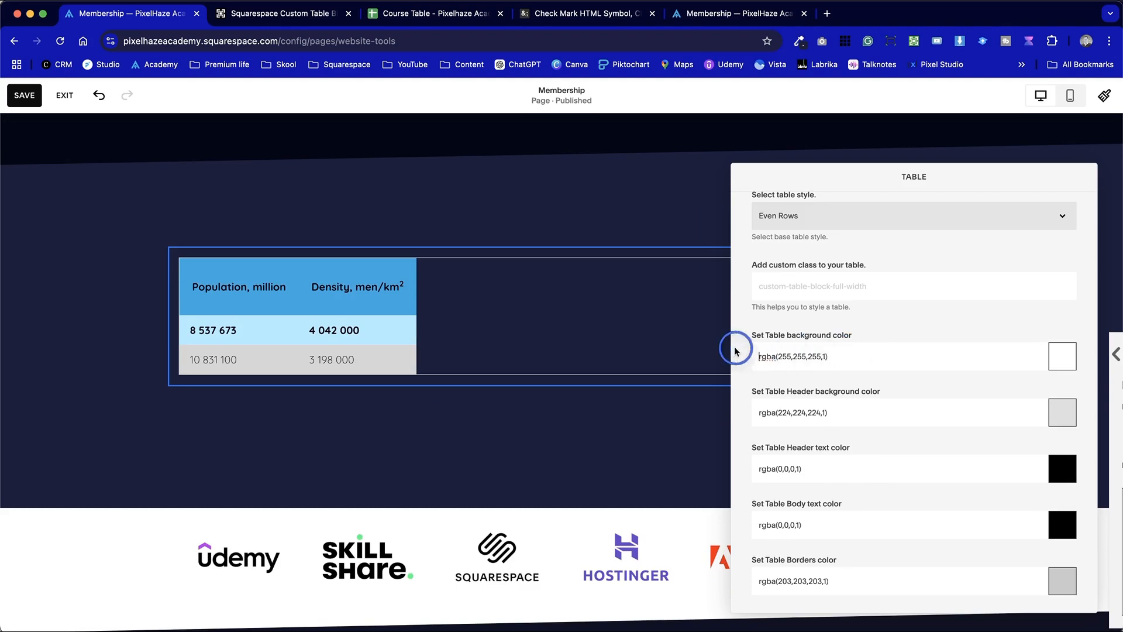
drag(869, 357, 756, 354)
key(super+v)
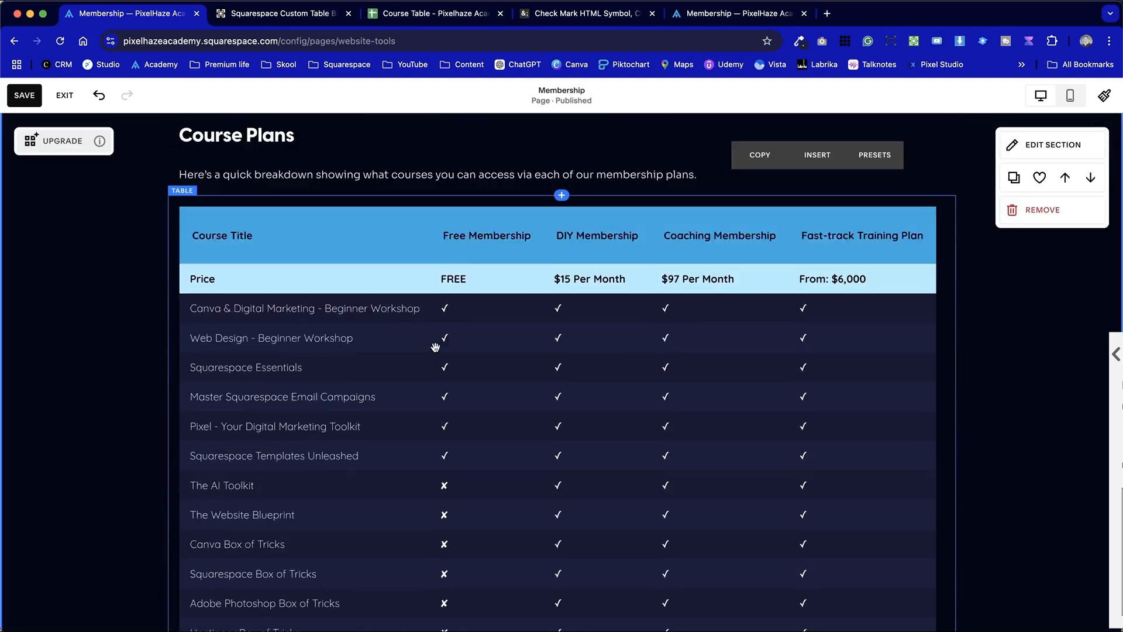
- Remove the background and color declarations from the th rule in the code block beneath the Course Plans table
scroll(436, 347, down, 10)
scroll(435, 347, down, 7)
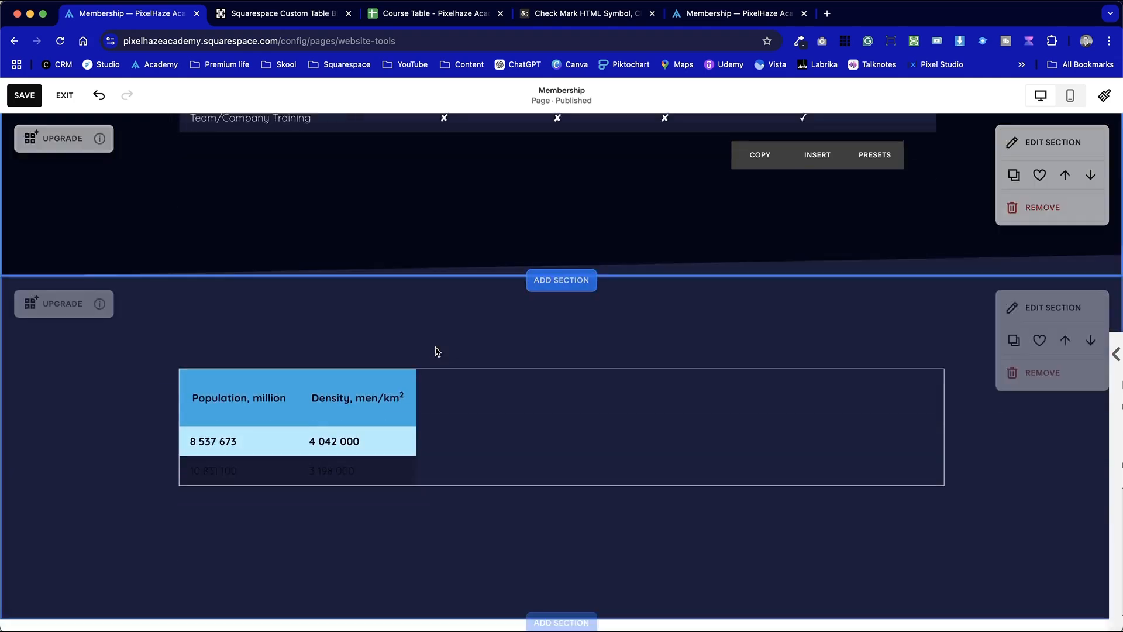
scroll(528, 388, up, 8)
scroll(527, 387, down, 1)
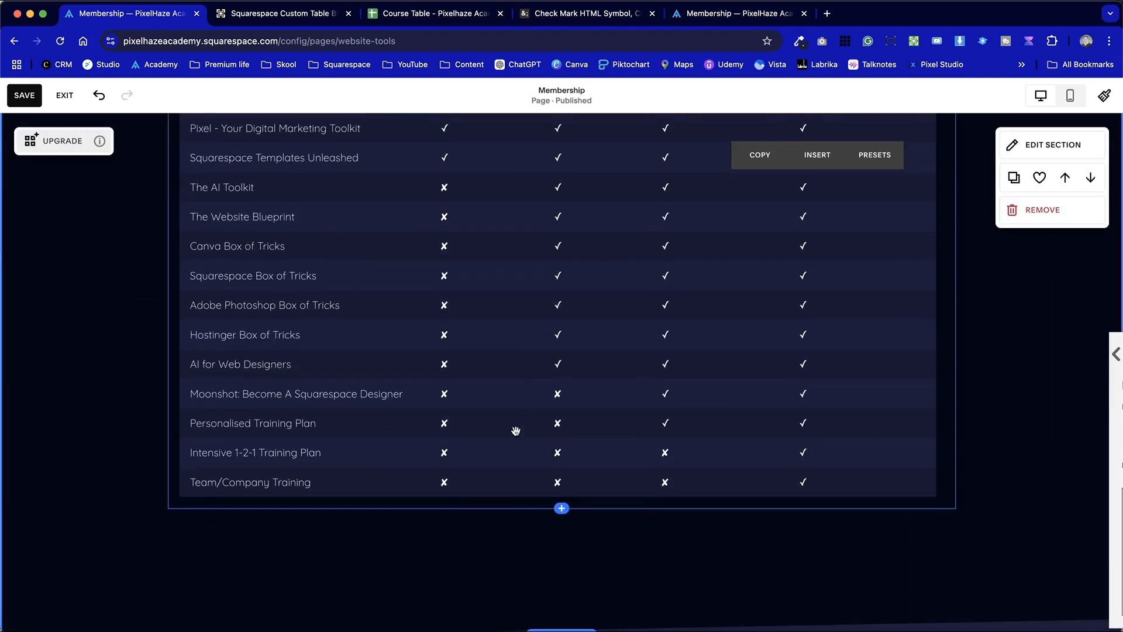
double_click(457, 531)
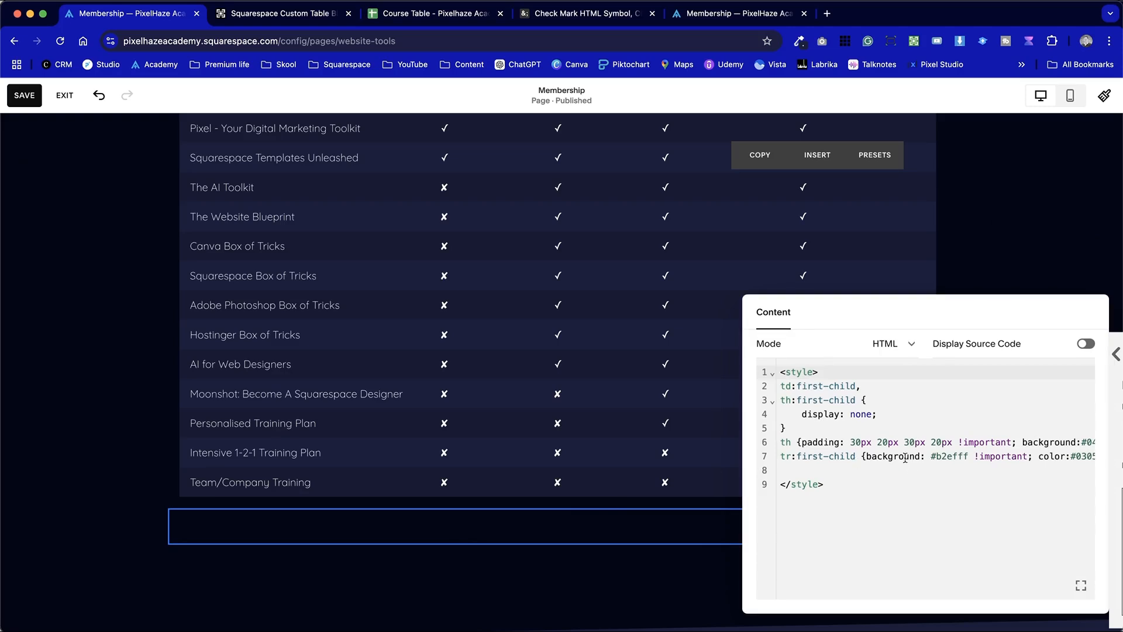
scroll(911, 454, right, 5)
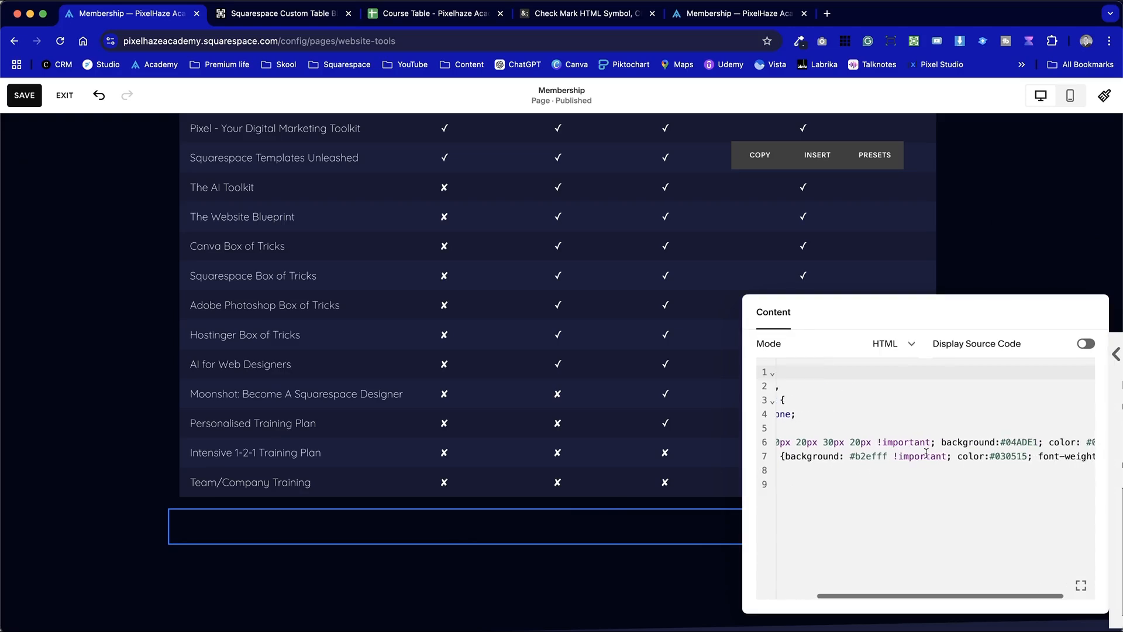
drag(900, 445, 1001, 441)
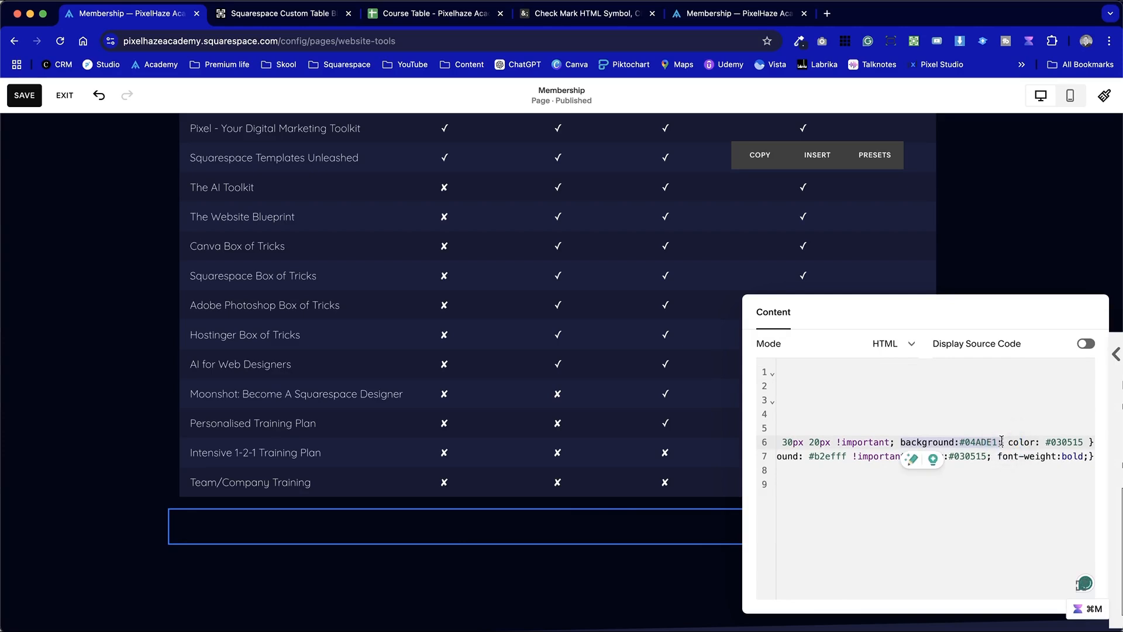
key(BackSpace)
drag(989, 443, 906, 443)
key(BackSpace)
scroll(906, 442, left, 2)
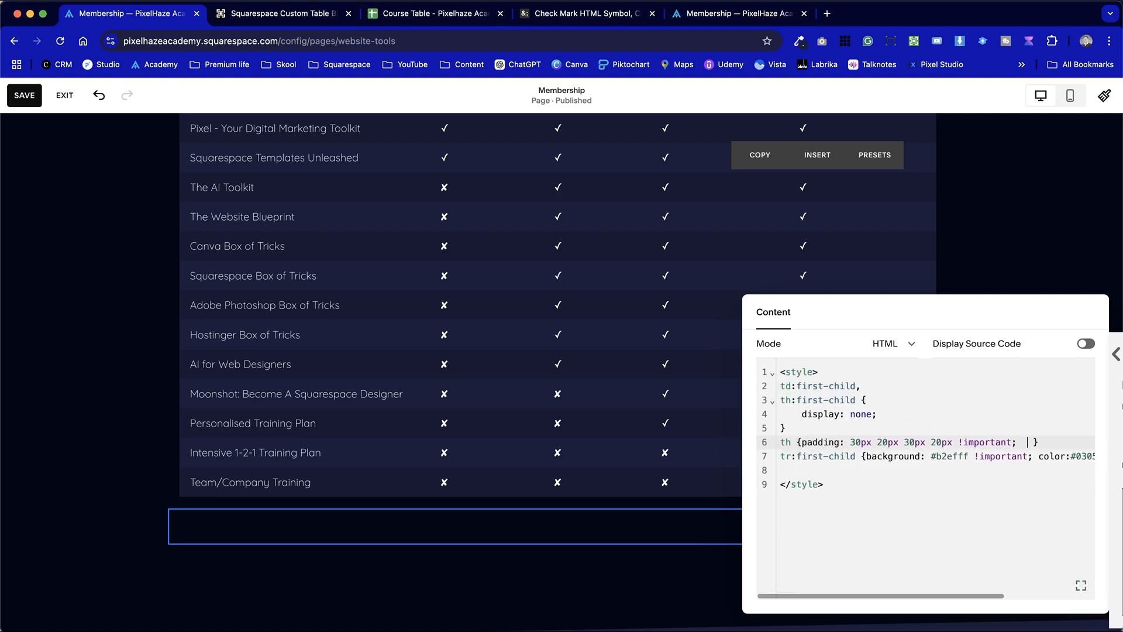
scroll(906, 443, right, 1)
scroll(803, 486, left, 3)
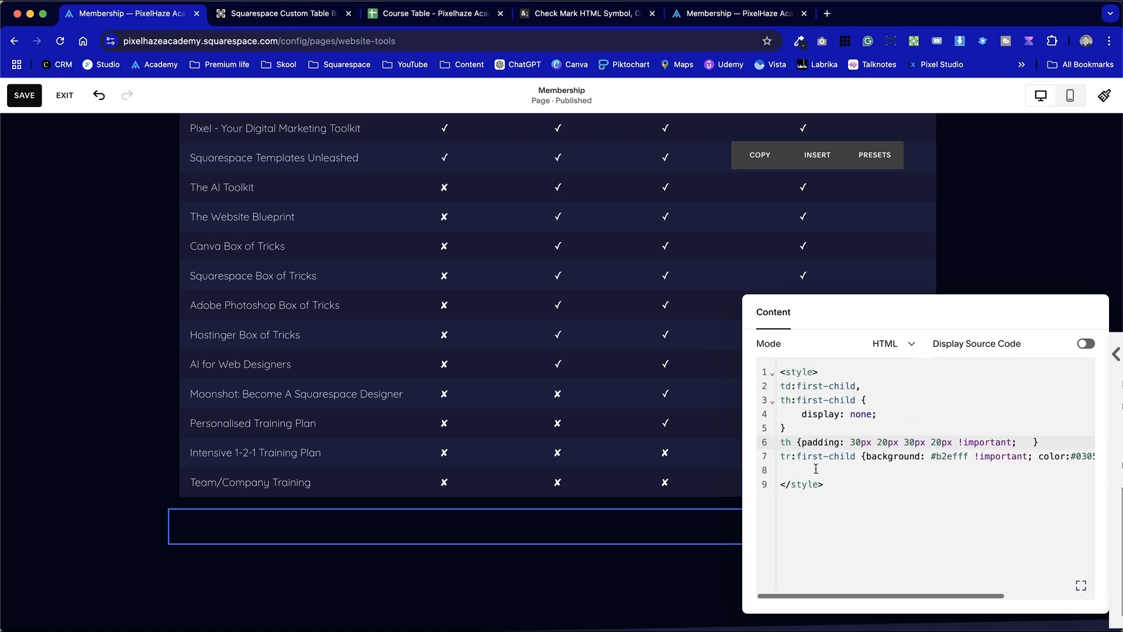
click(143, 343)
scroll(143, 342, up, 5)
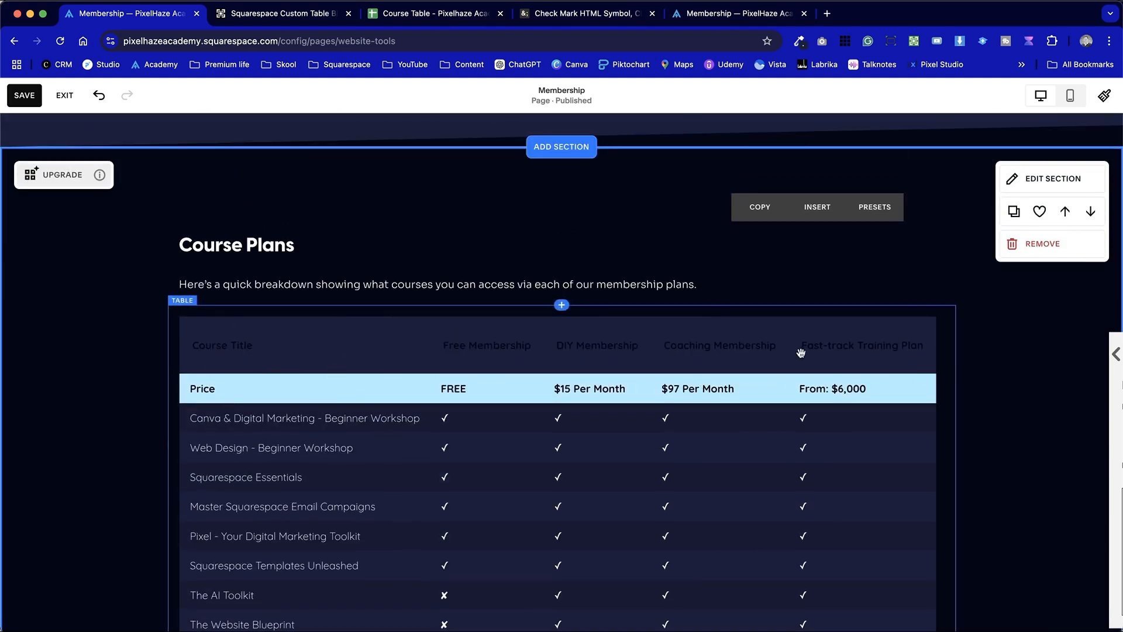
- Open the new table's settings and copy the light blue 08ace1 from the color picker's color history
scroll(875, 334, down, 15)
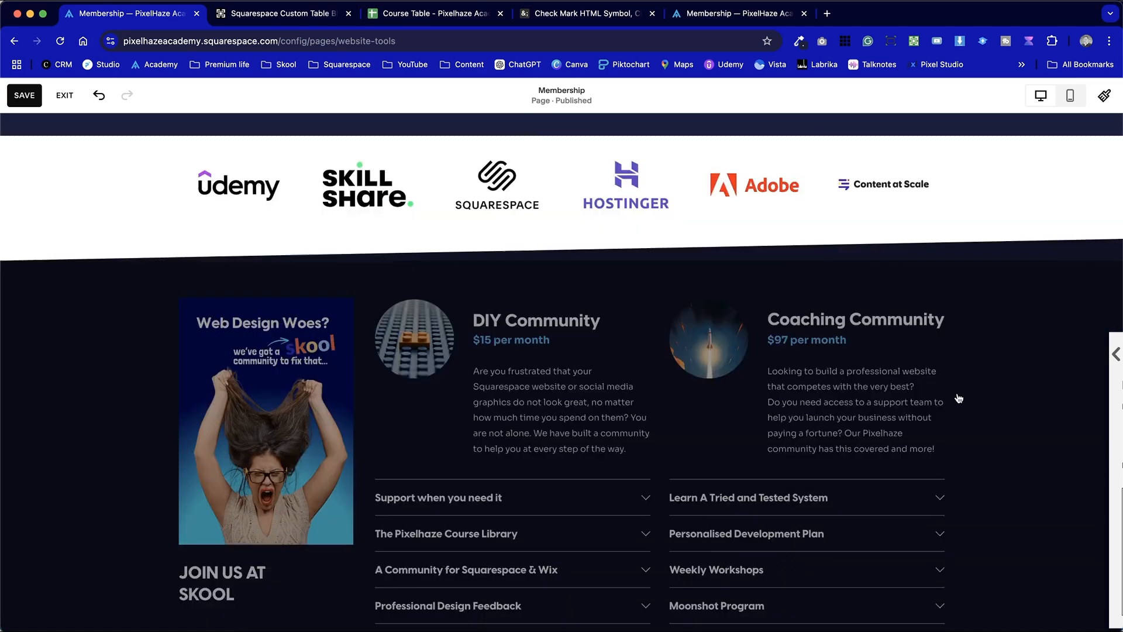
scroll(955, 393, up, 6)
double_click(489, 401)
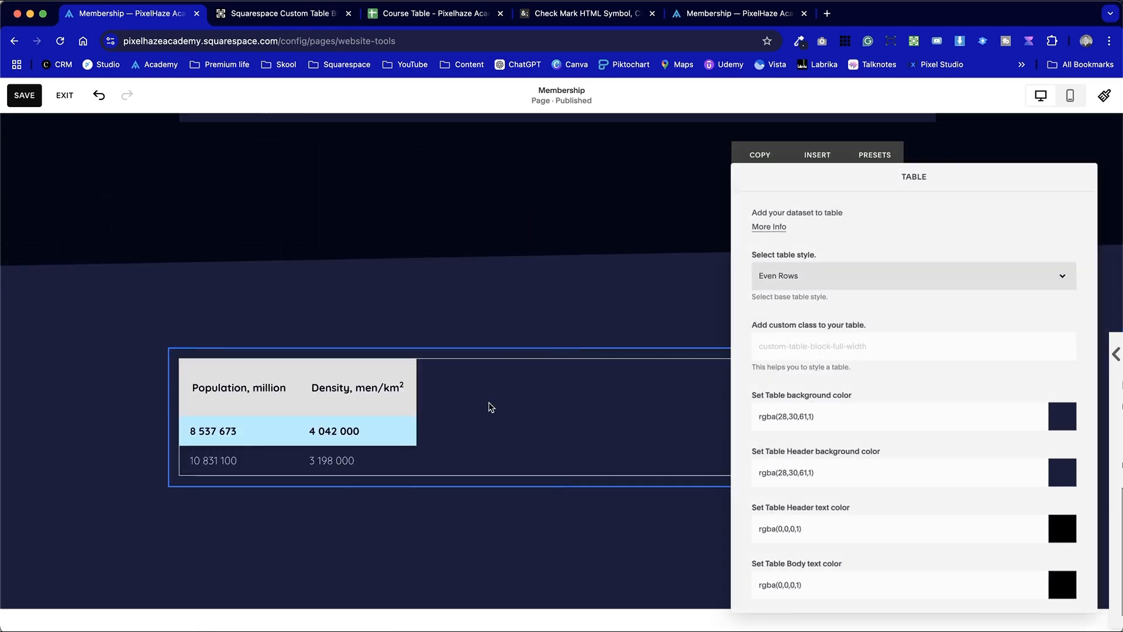
click(799, 41)
click(760, 104)
click(746, 123)
double_click(701, 237)
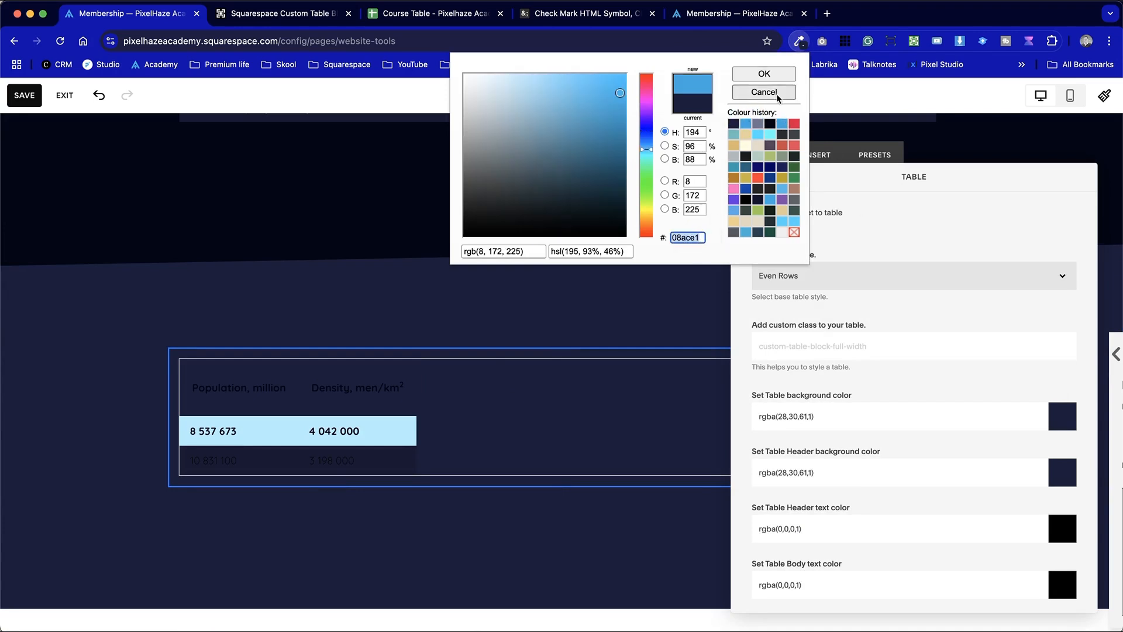
click(764, 74)
- Set the new table's header background color to #08ace1
click(879, 422)
click(880, 468)
drag(883, 468, 714, 458)
key(super+v)
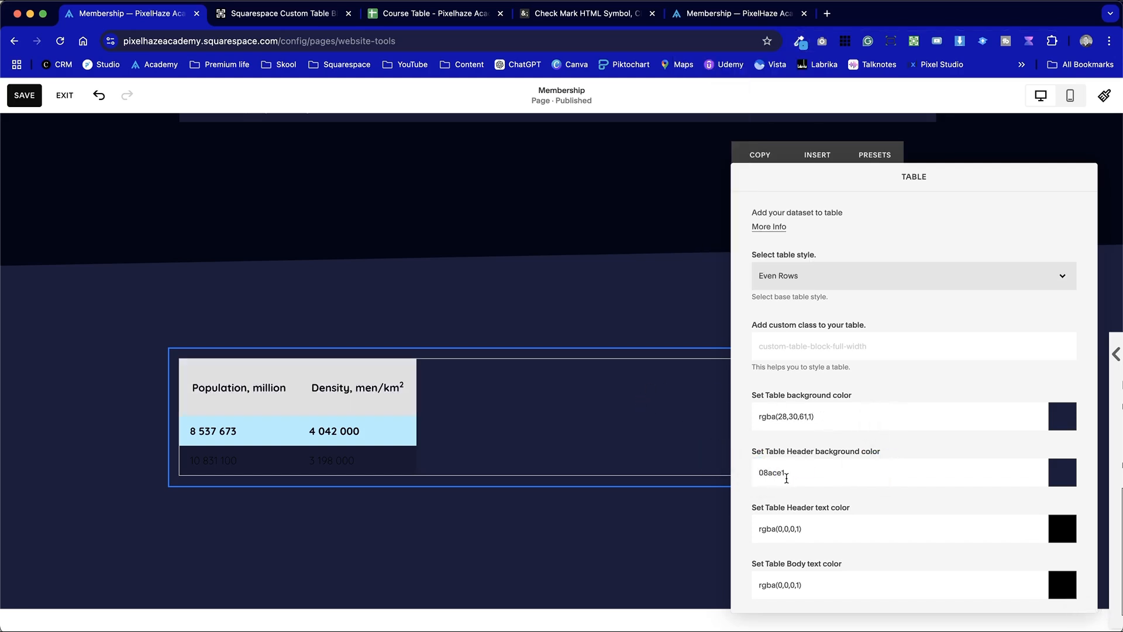
key(Up)
text(#)
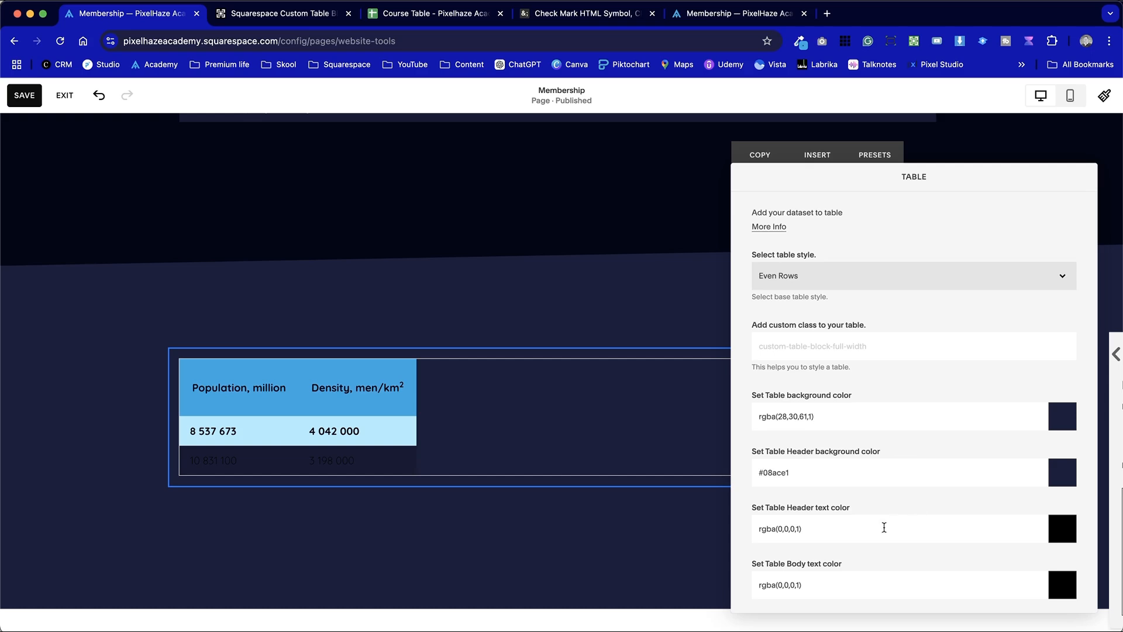
- Make the new table's borders fully transparent with rgba(203,203,203,0)
scroll(884, 528, down, 5)
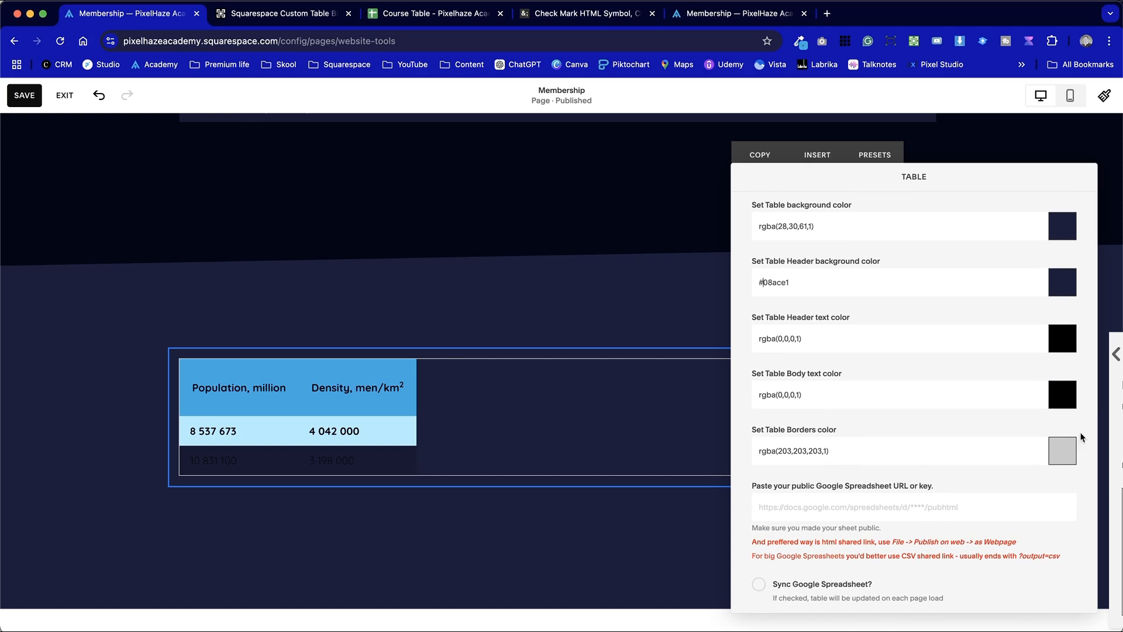
click(1071, 453)
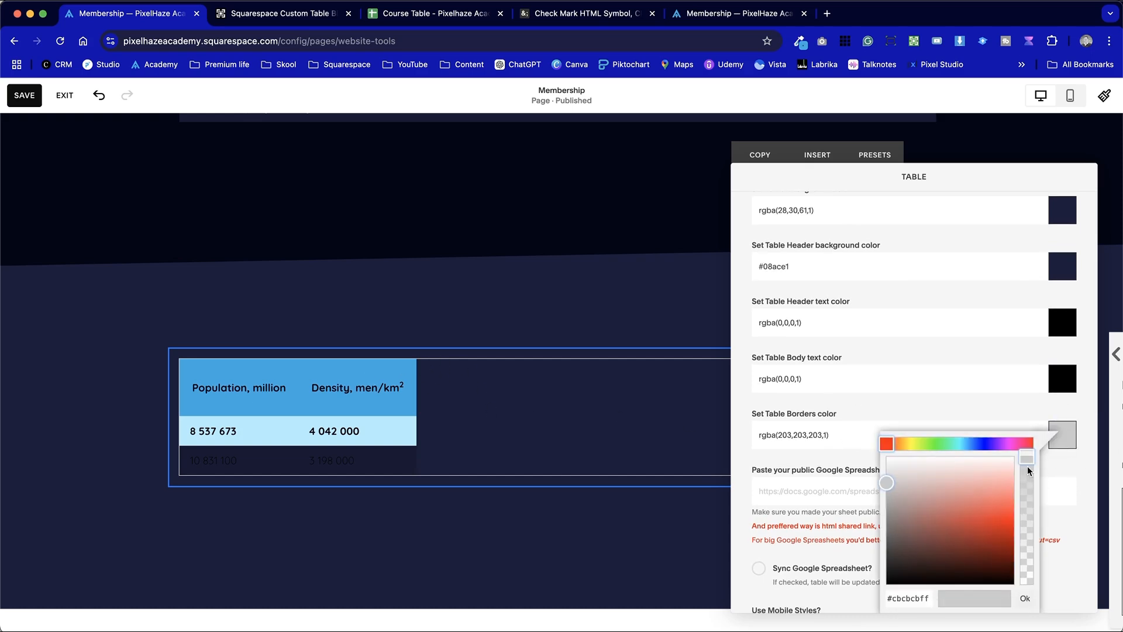
drag(1029, 465, 1028, 598)
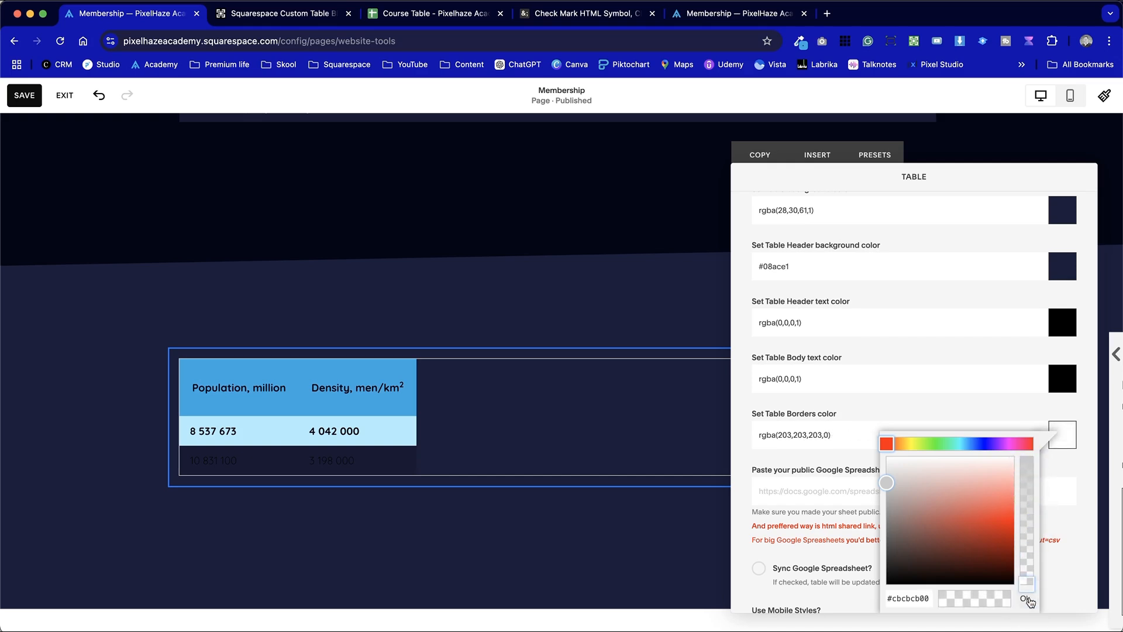
click(1026, 599)
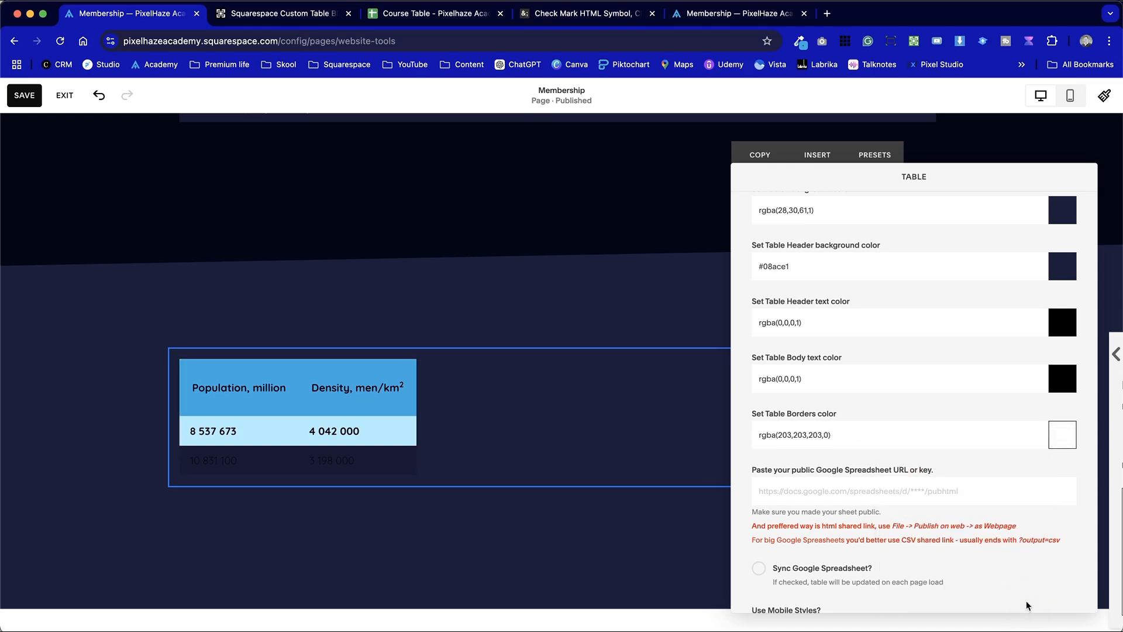
- Set the new table's body text color to #fff
scroll(872, 569, up, 3)
triple_click(820, 530)
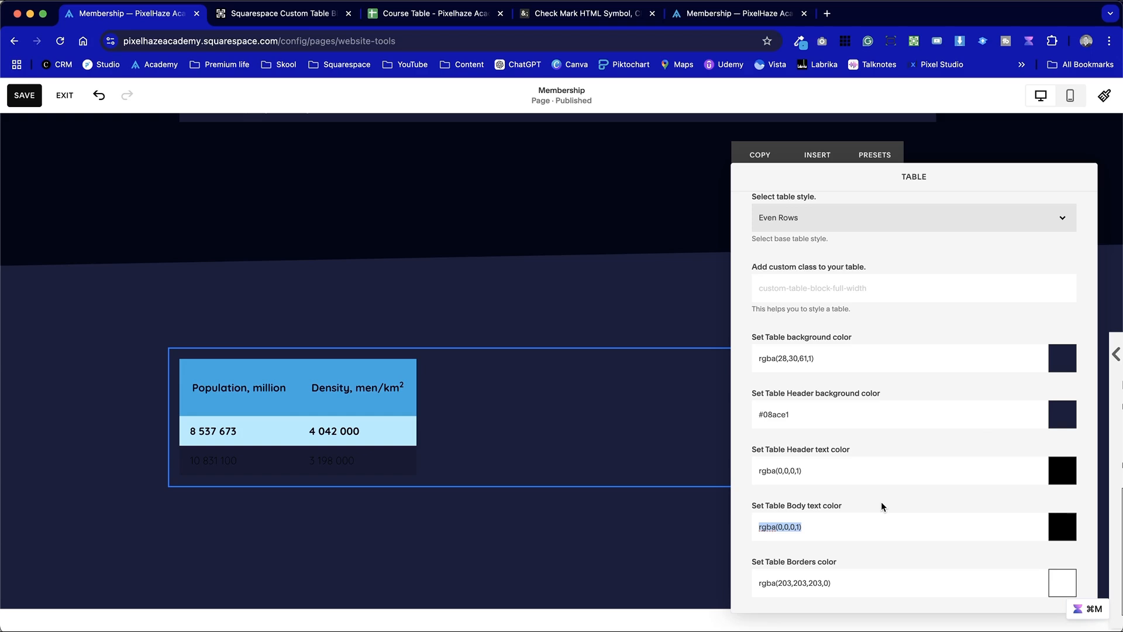
text(#fff)
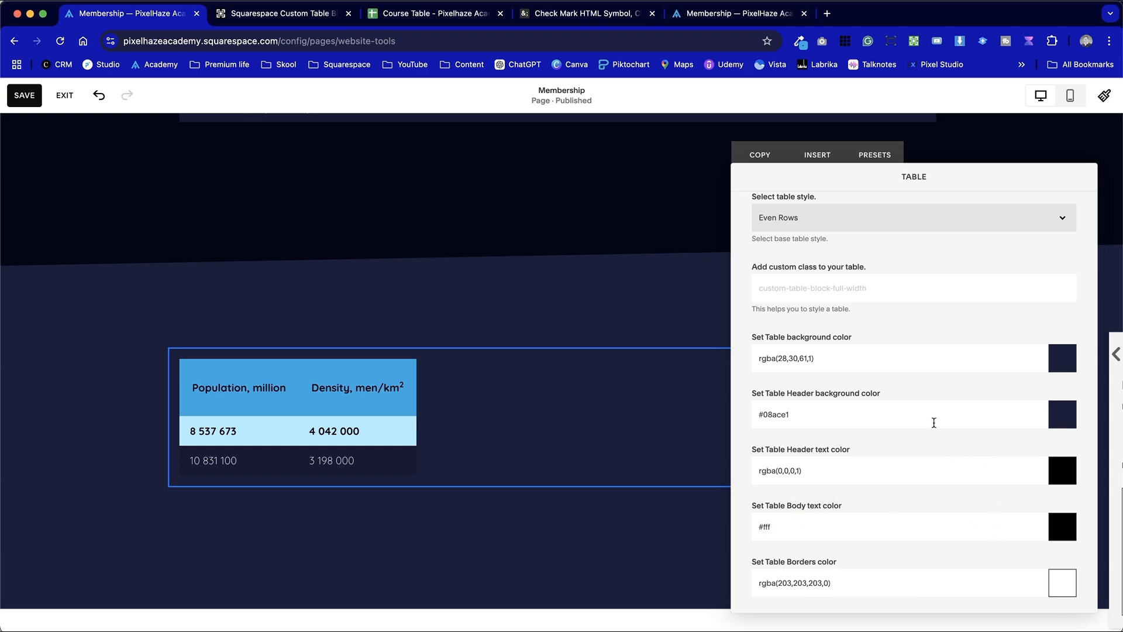
- Add three rows to the new table's data with the cities Washington, Kansas City and Chicago
scroll(821, 320, up, 2)
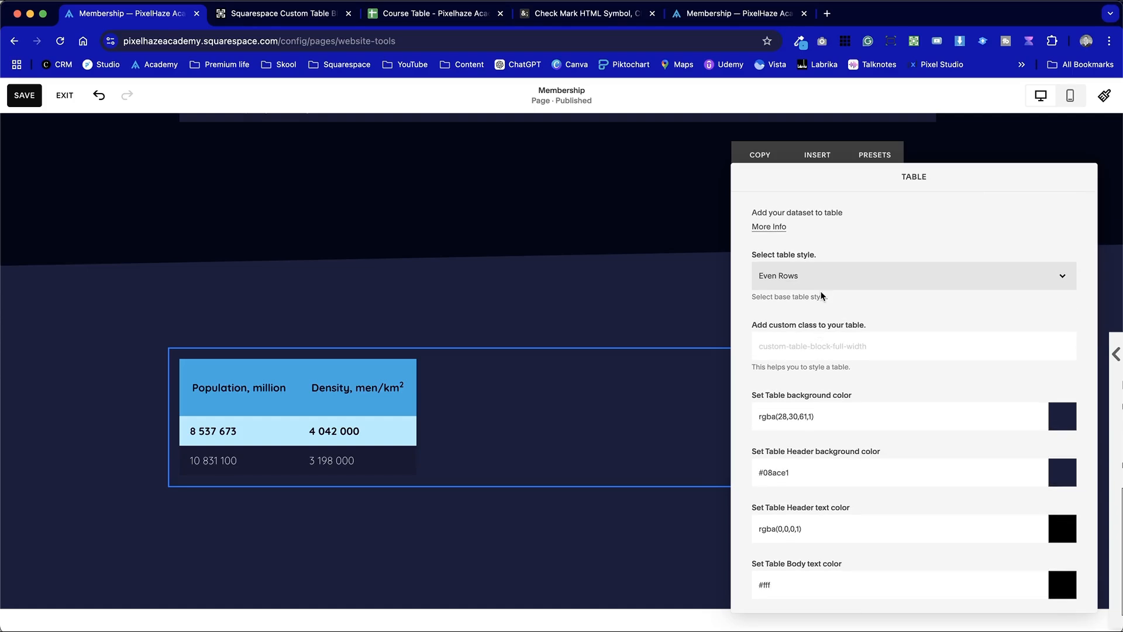
scroll(824, 374, down, 10)
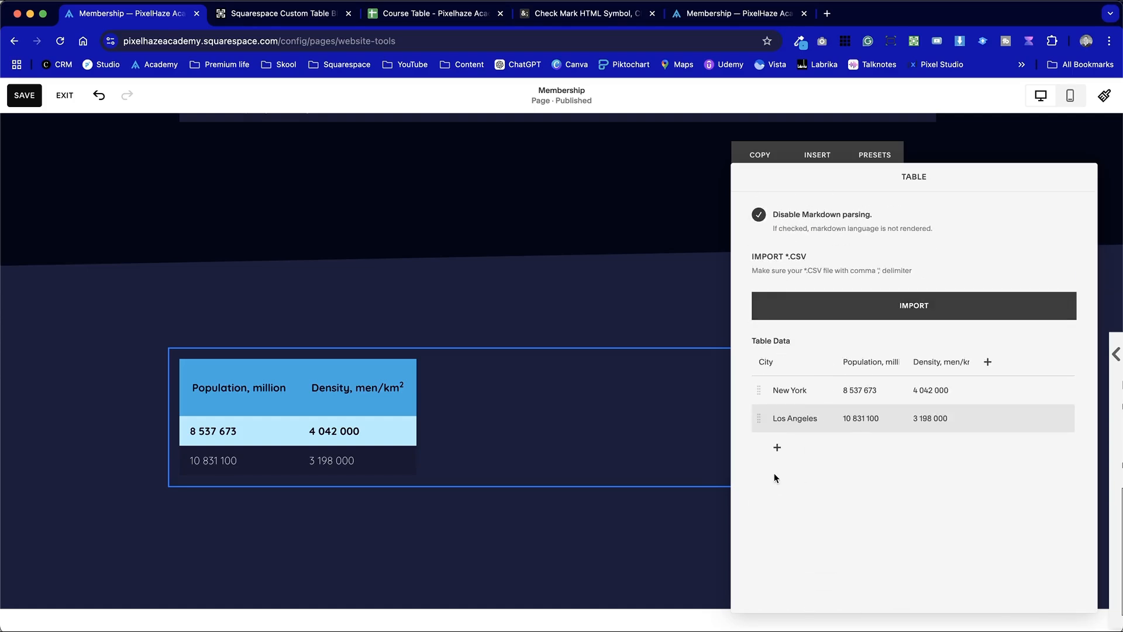
click(777, 448)
triple_click(799, 421)
click(797, 454)
text(Washington)
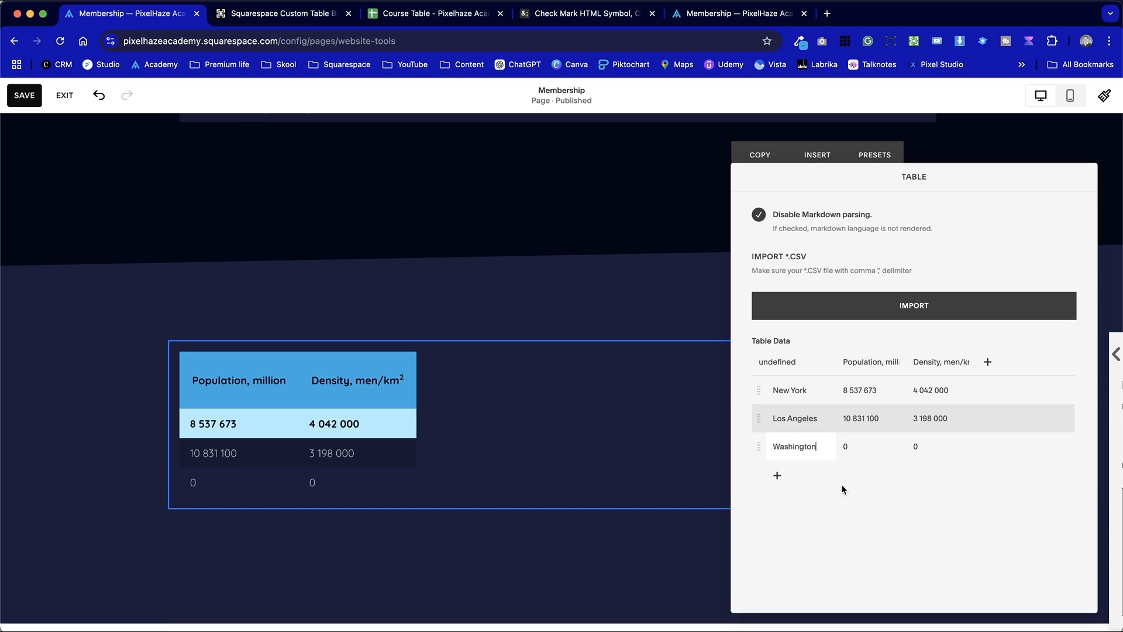
click(777, 475)
click(810, 478)
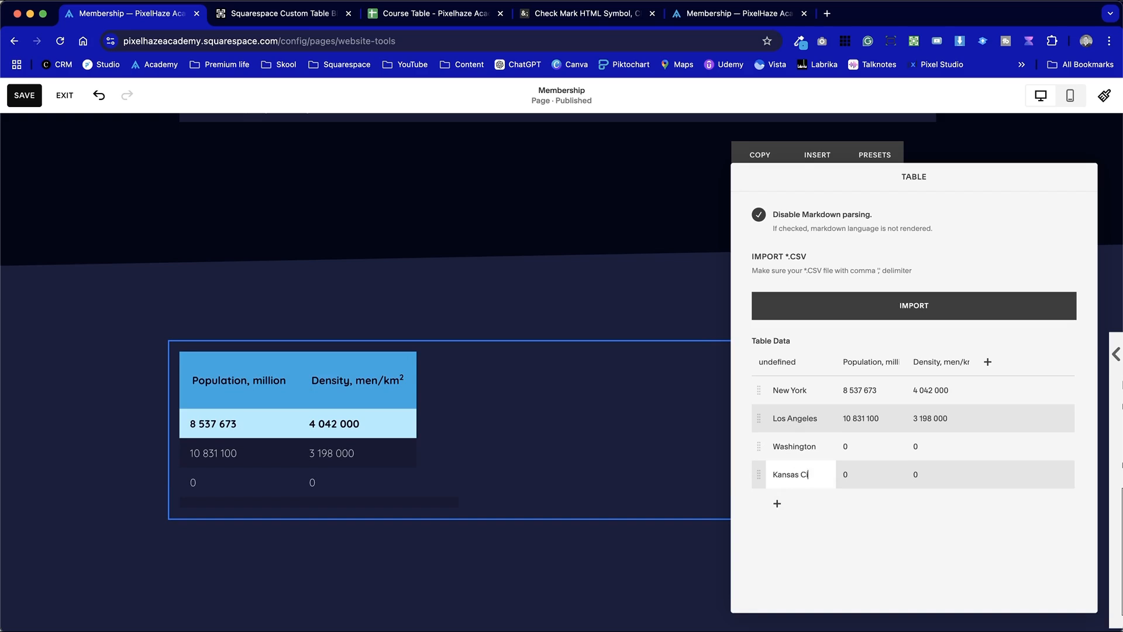
click(777, 503)
click(789, 502)
text(Chicago)
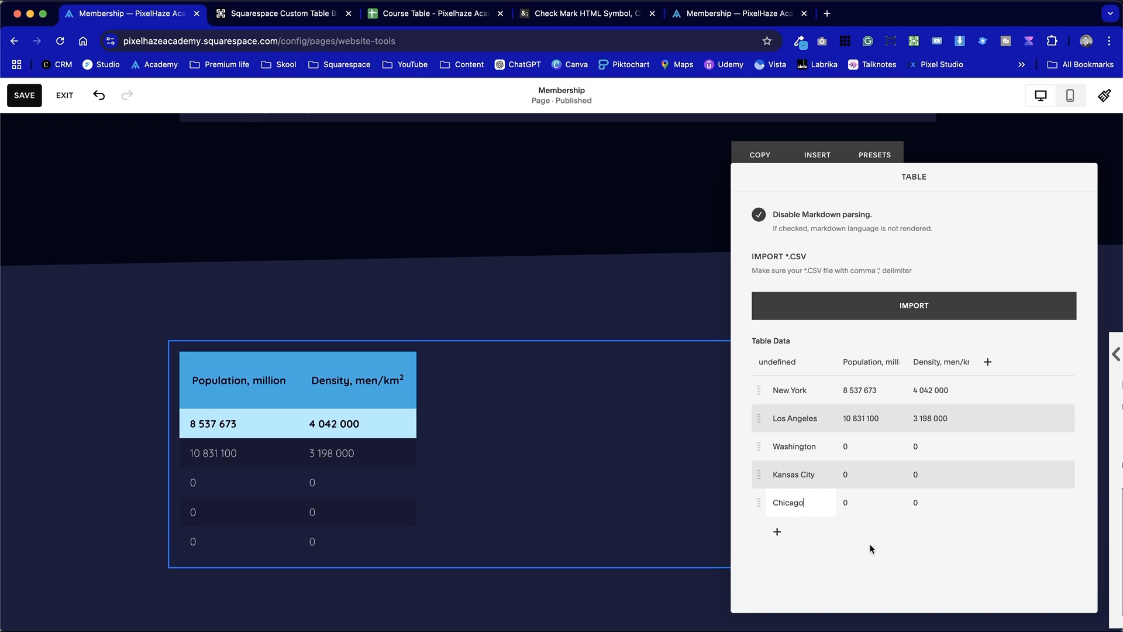
click(872, 549)
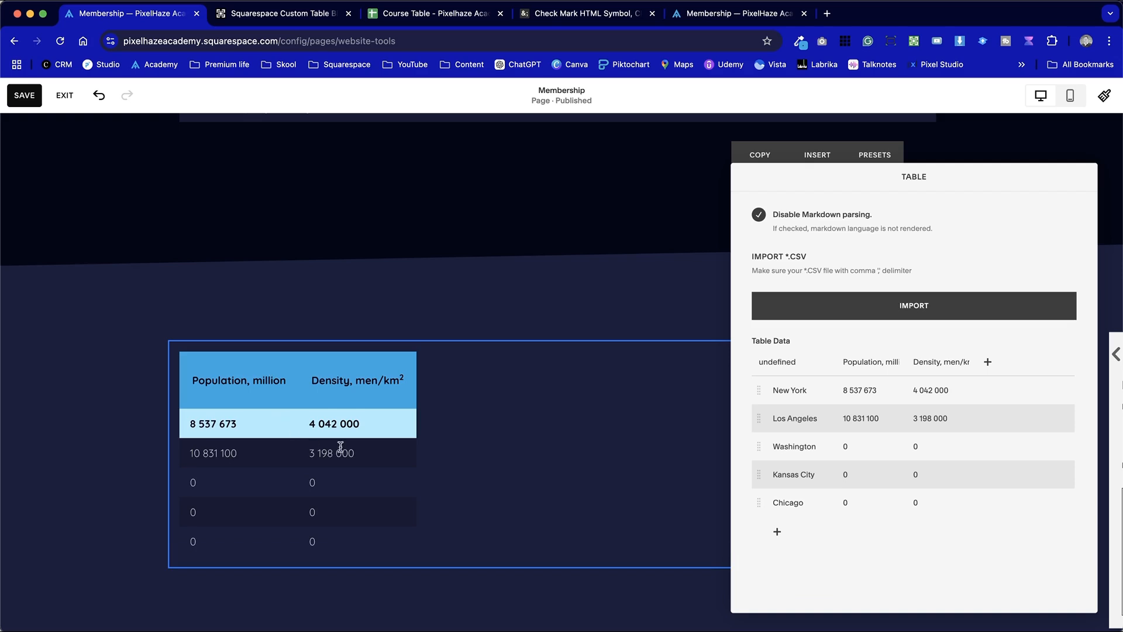
- Delete the th:first-child selector and its display: none declaration from the code block beneath the Course Plans table, and close the editor
click(161, 321)
scroll(162, 324, up, 5)
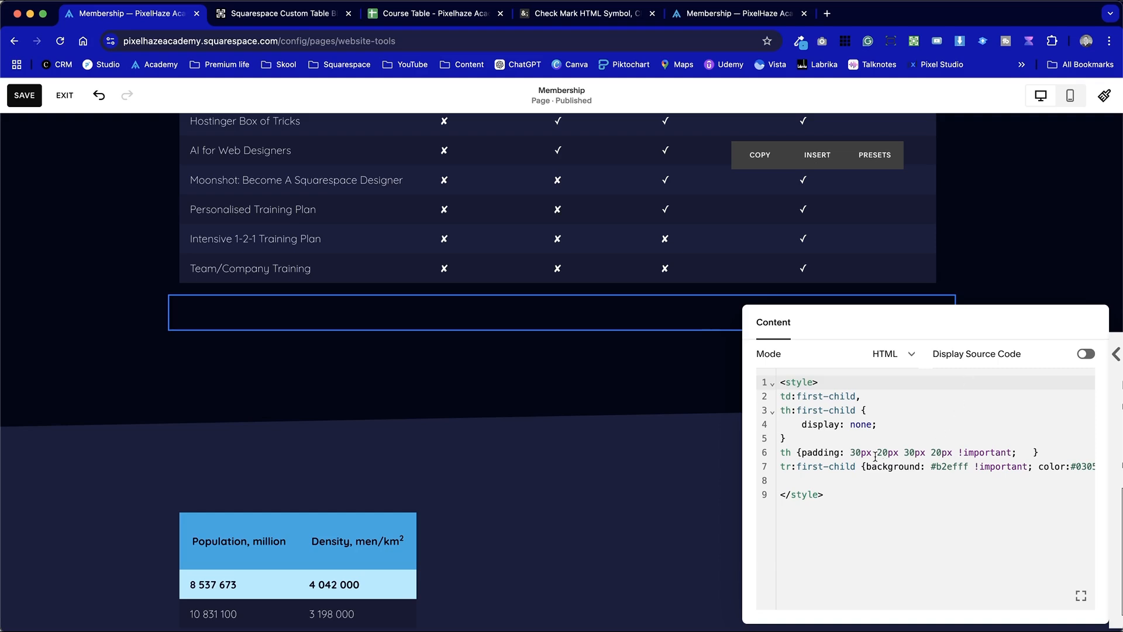
drag(809, 440, 770, 406)
key(BackSpace)
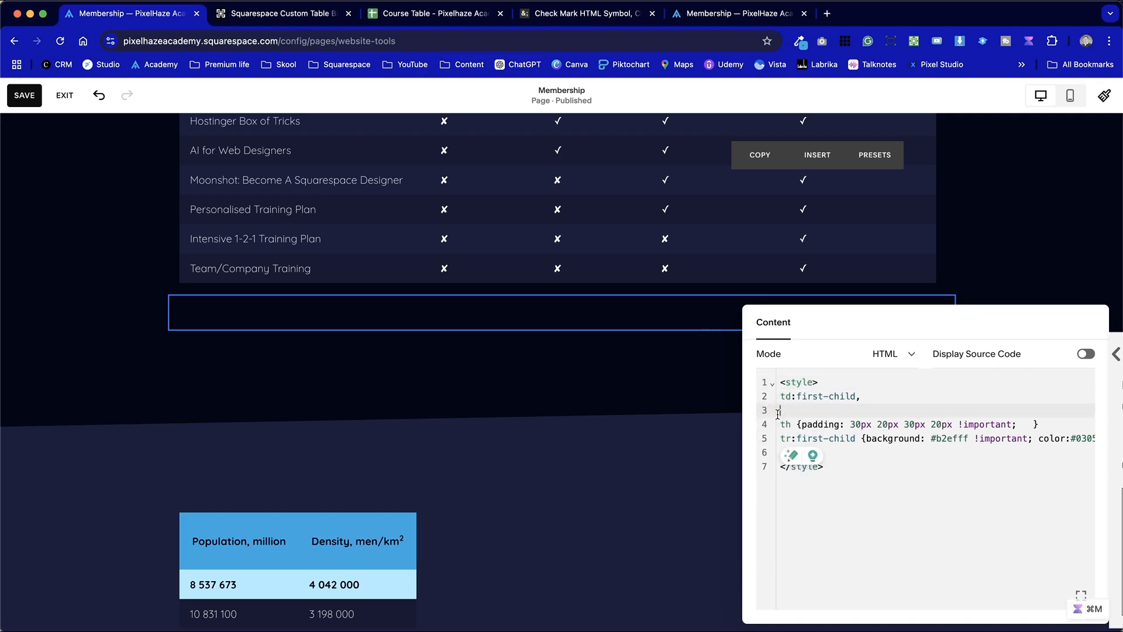
click(130, 249)
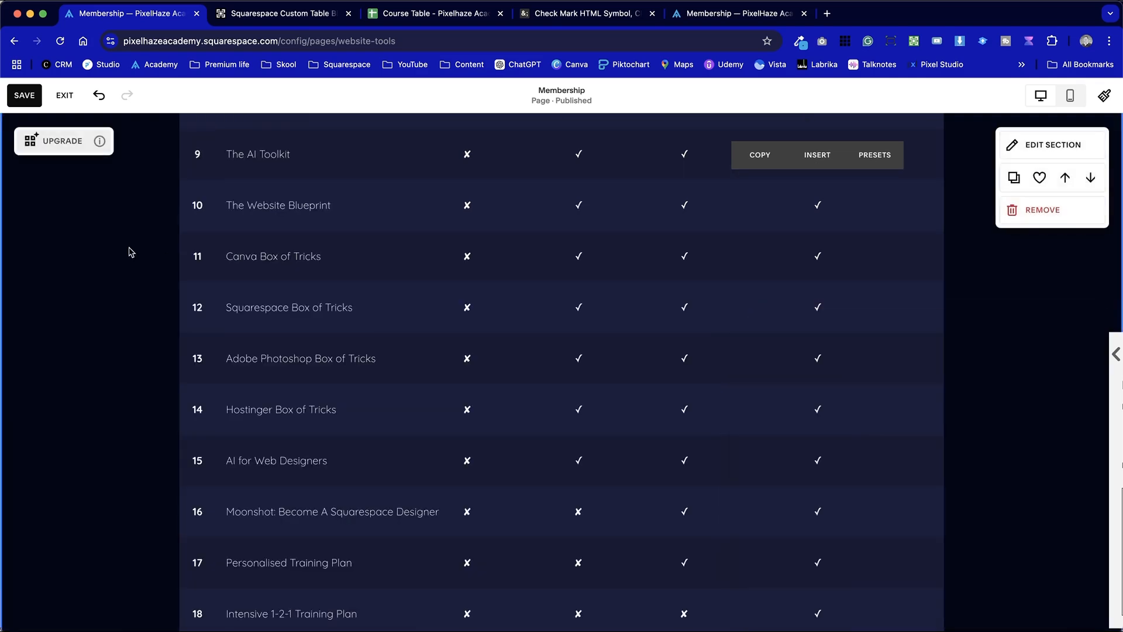
- Examine the first column and row layout of both the Course Plans table and the city table
scroll(171, 399, up, 5)
scroll(171, 398, up, 5)
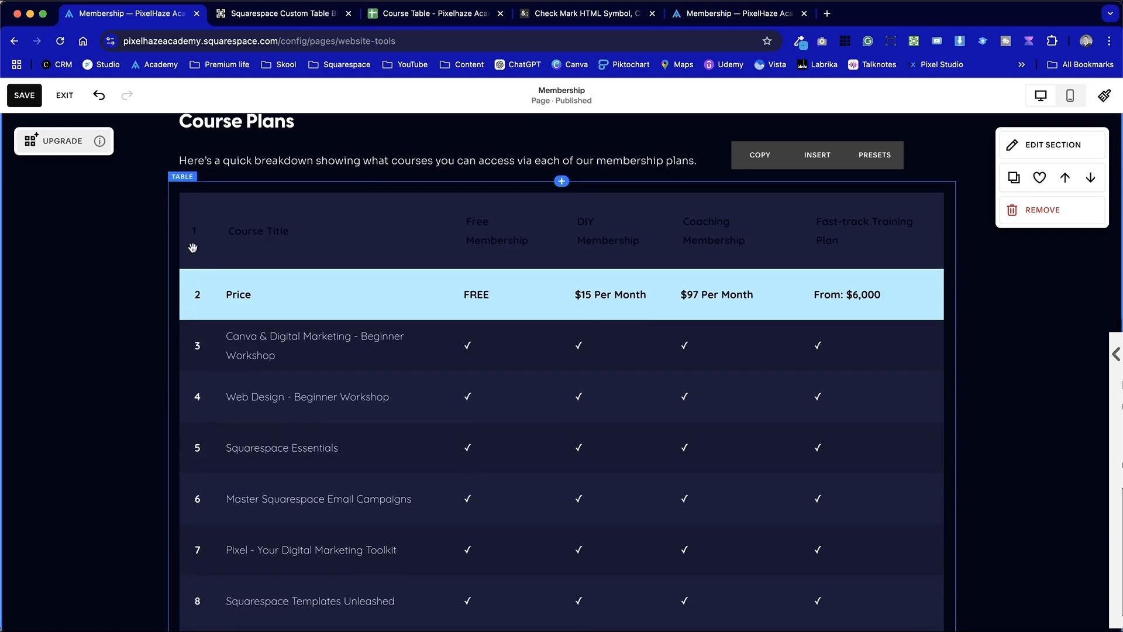
scroll(212, 614, down, 15)
scroll(212, 618, down, 8)
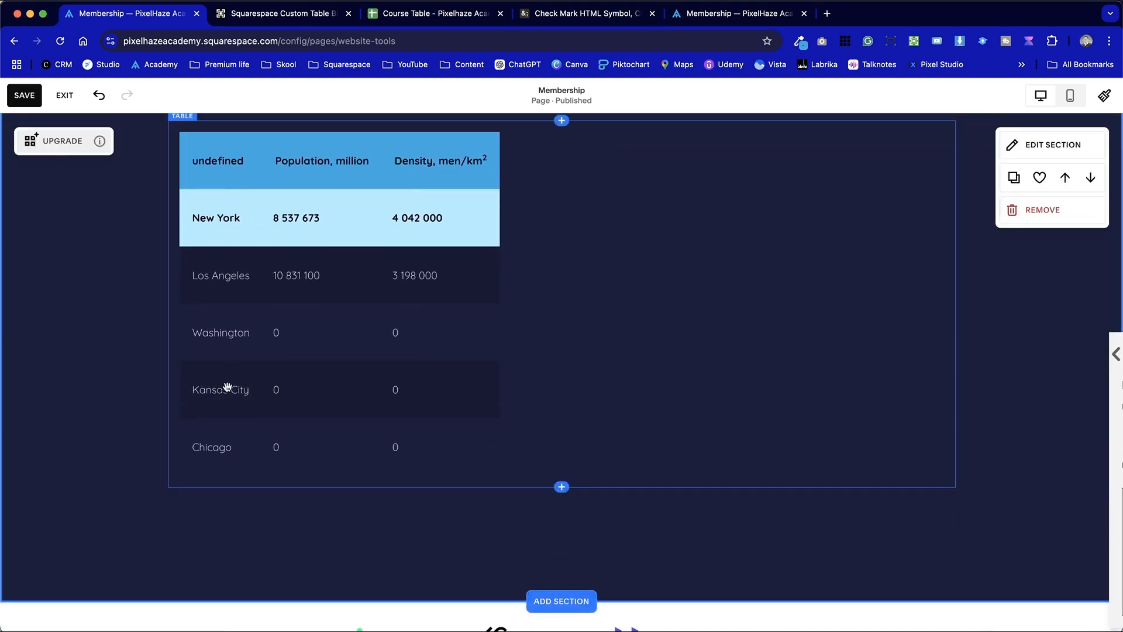
scroll(701, 429, up, 1)
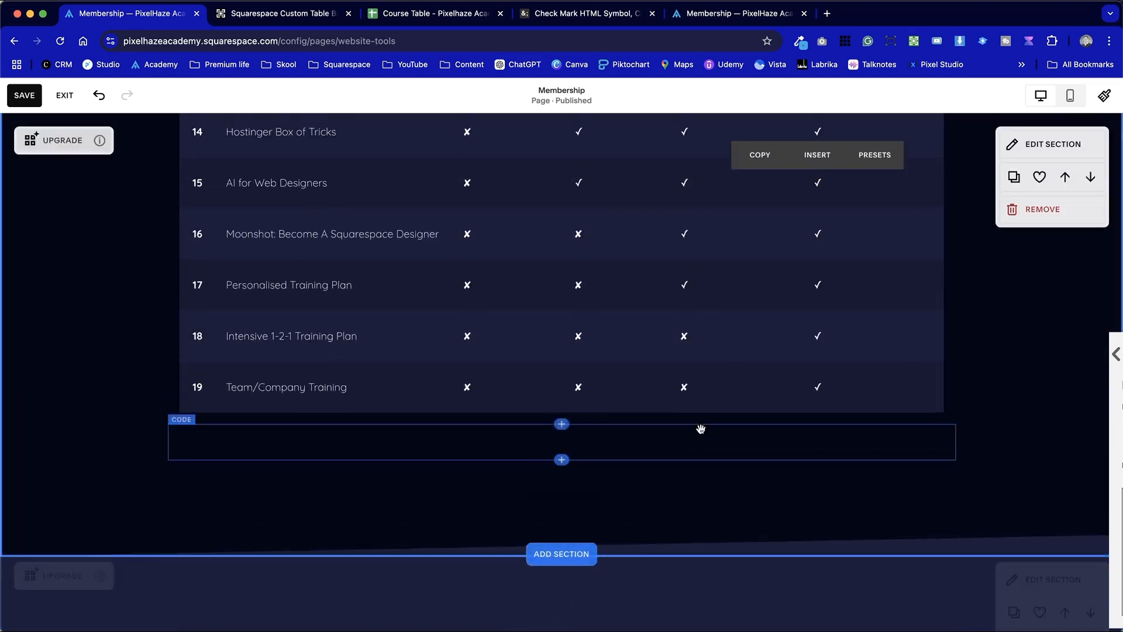
scroll(702, 424, up, 10)
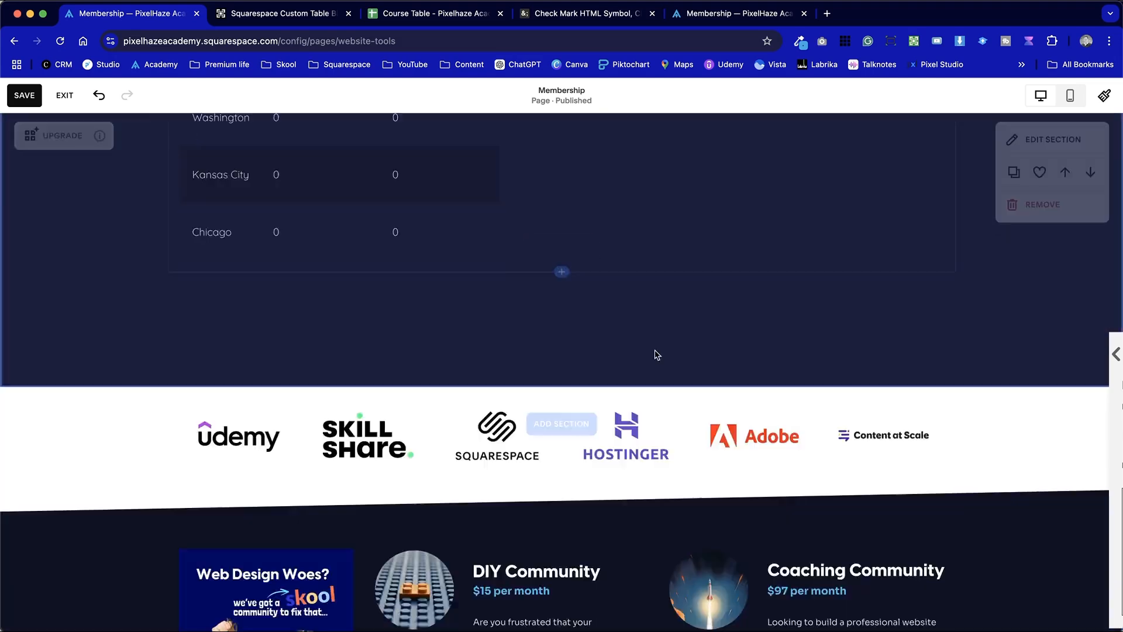
scroll(658, 355, up, 5)
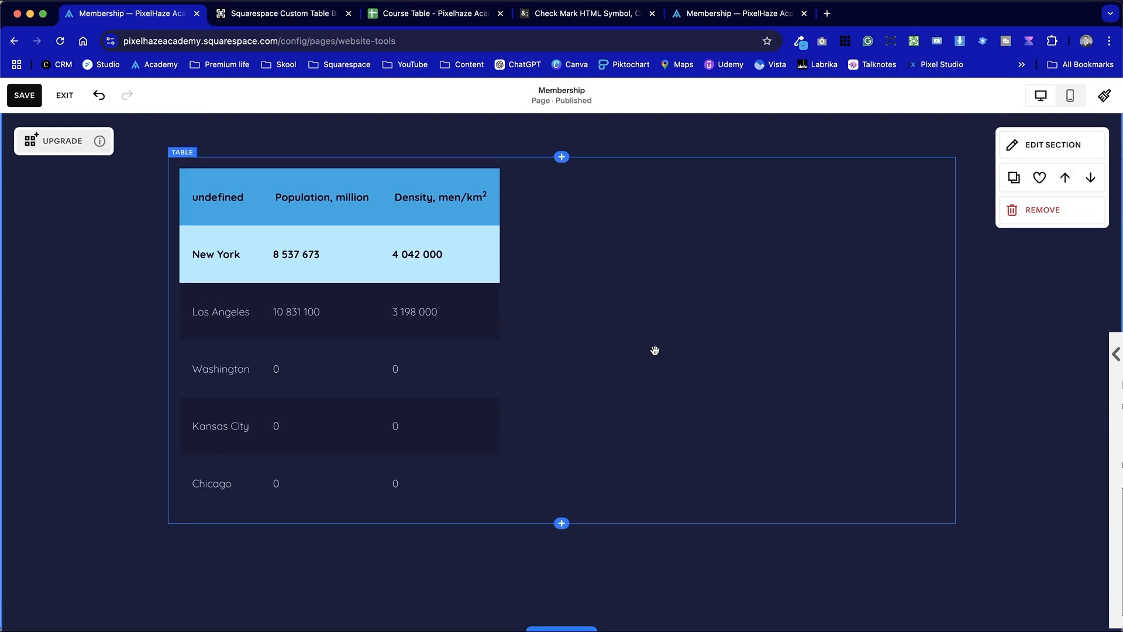